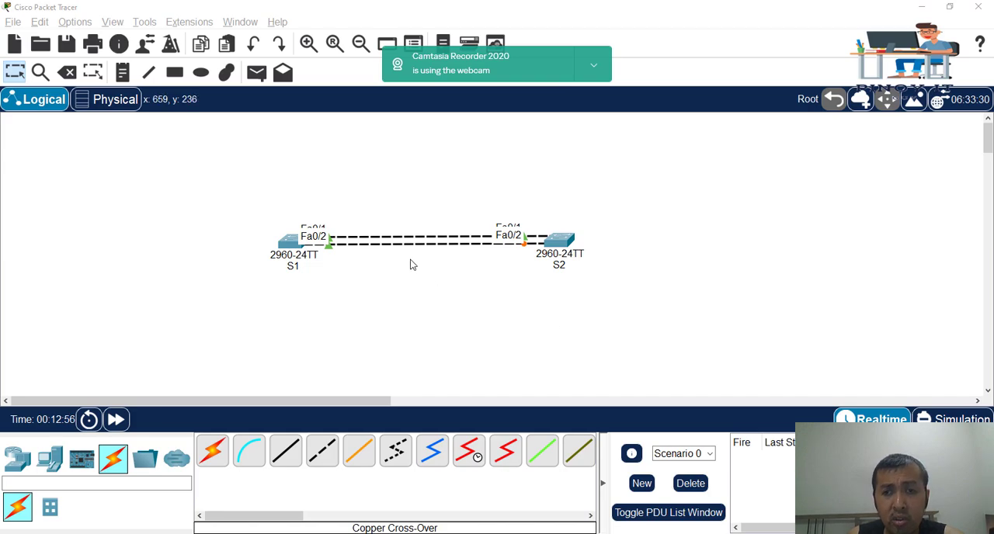
mouse_move(561, 242)
mouse_down()
mouse_move(583, 269)
mouse_move(575, 248)
mouse_up()
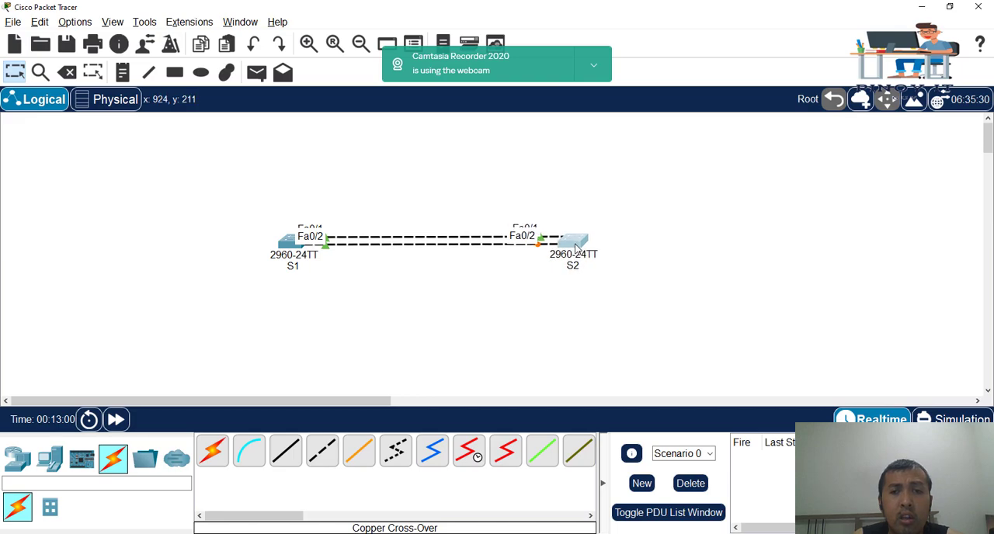
click(283, 248)
drag(282, 248, 281, 253)
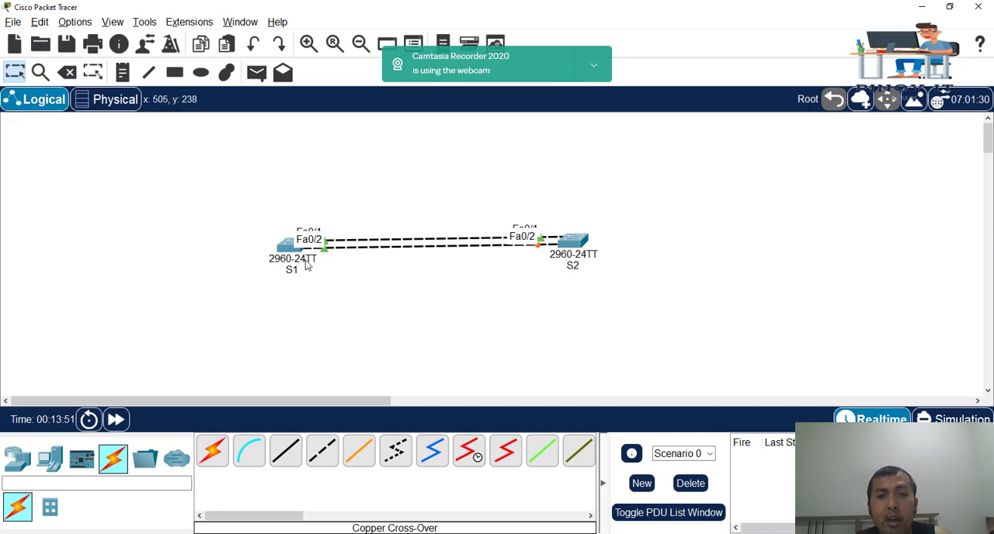
Open the command line of switch S1 and move its window clear of the S1 icon
drag(284, 252, 281, 248)
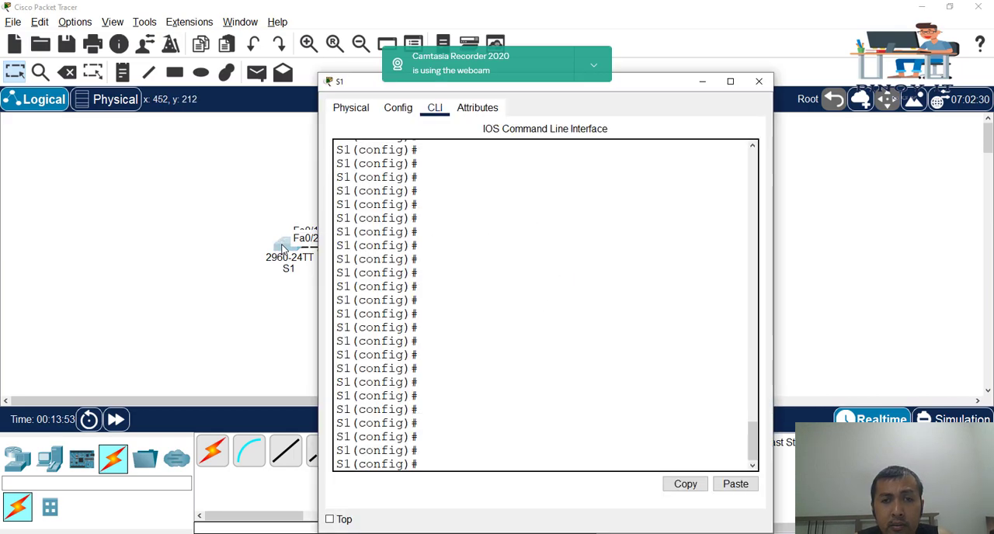
drag(609, 91, 688, 68)
click(709, 226)
key(Return)
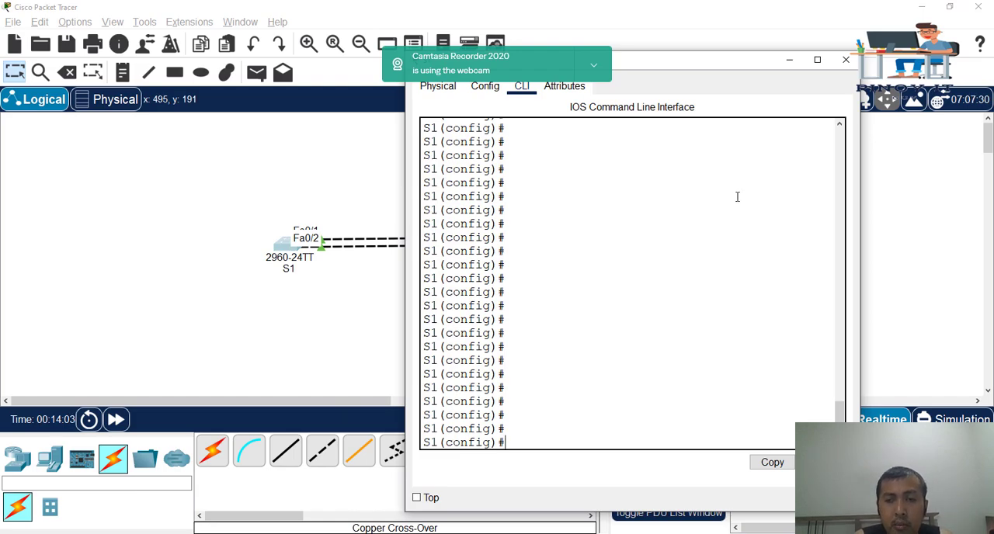
Enter interface range configuration for ports fa0/1-2 on S1
text(interfa)
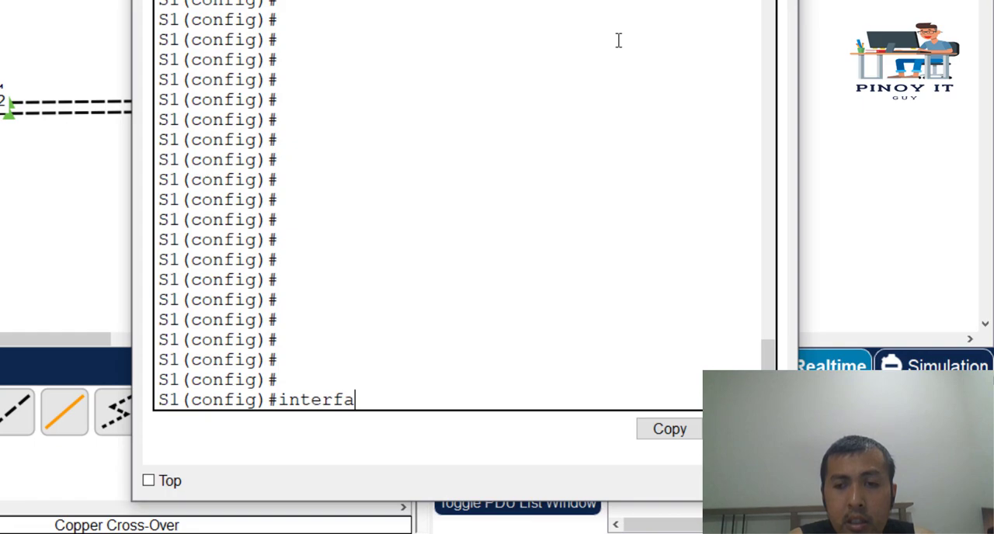
key(Tab)
text(range)
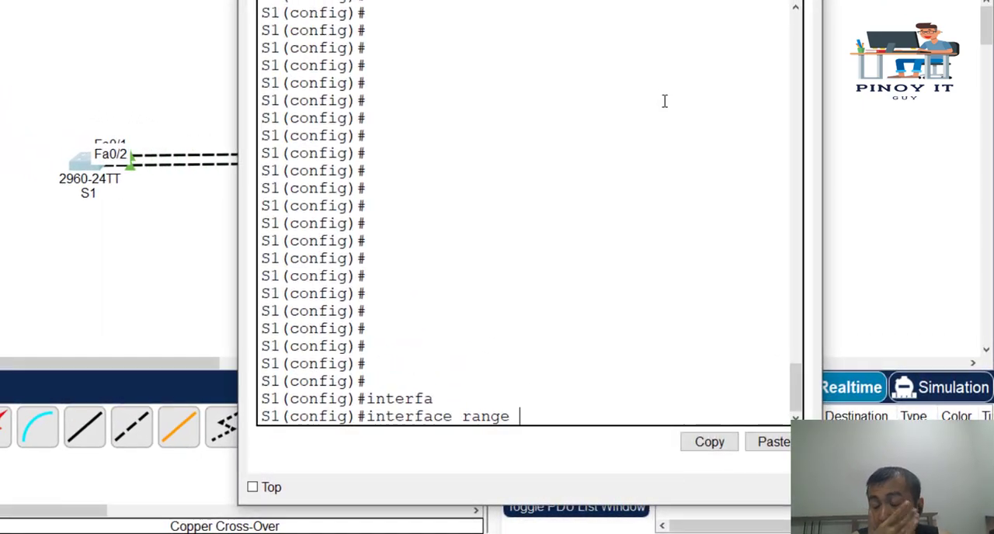
text(fa0/1-2)
key(Return)
key(Return)
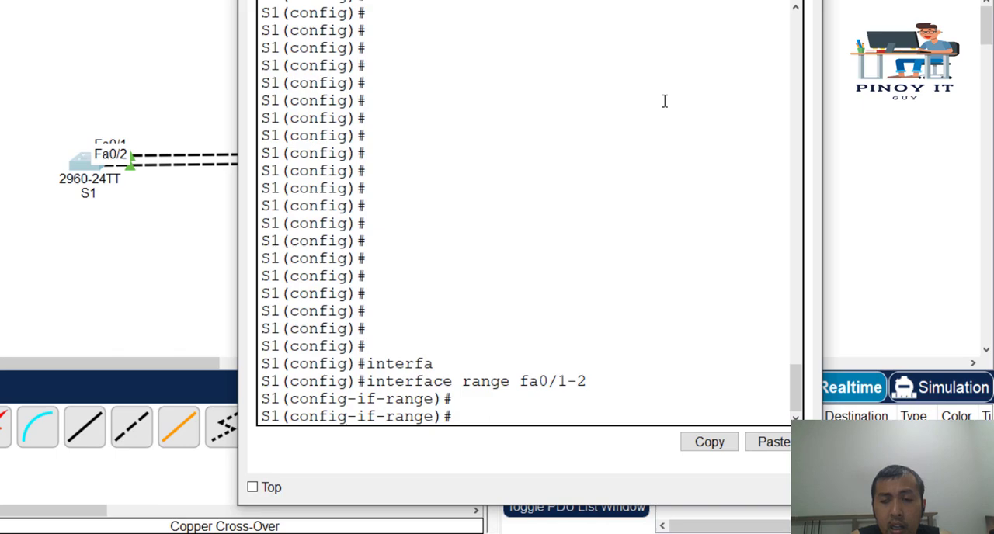
key(Return)
key(Return)
key(Return)
key(Return)
key(Return)
key(Return)
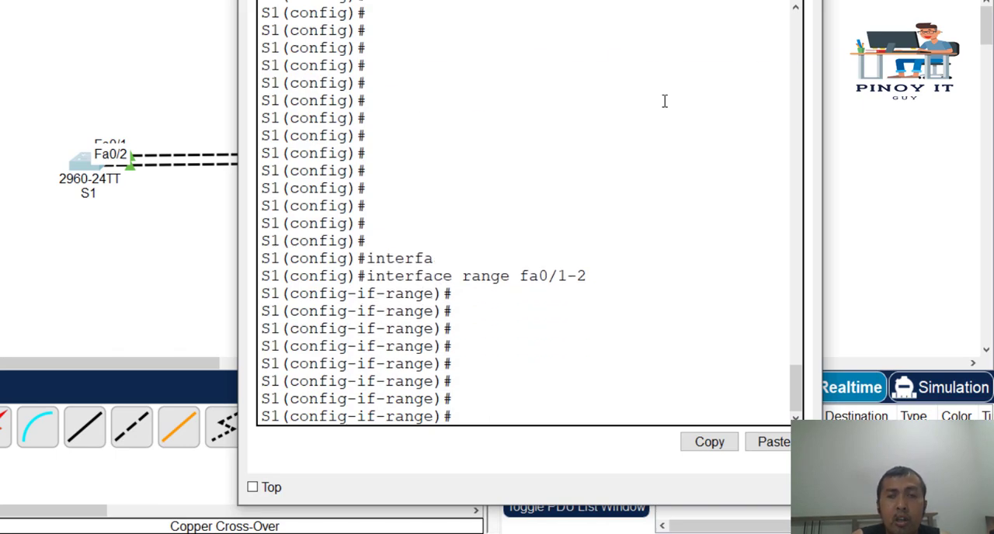
Set the selected S1 port range to trunk mode with switchport mode trunk
text(swit)
key(Tab)
text(p)
key(BackSpace)
text(mode tr)
key(Tab)
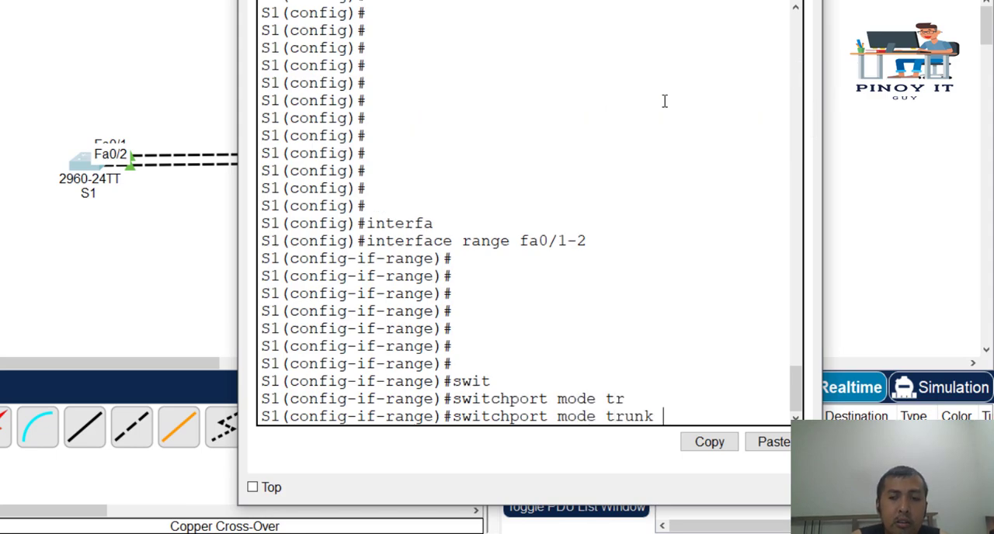
key(Return)
key(Return)
key(Return)
key(Return)
key(Return)
key(Return)
key(Return)
key(Return)
key(Return)
key(Return)
key(Return)
key(Return)
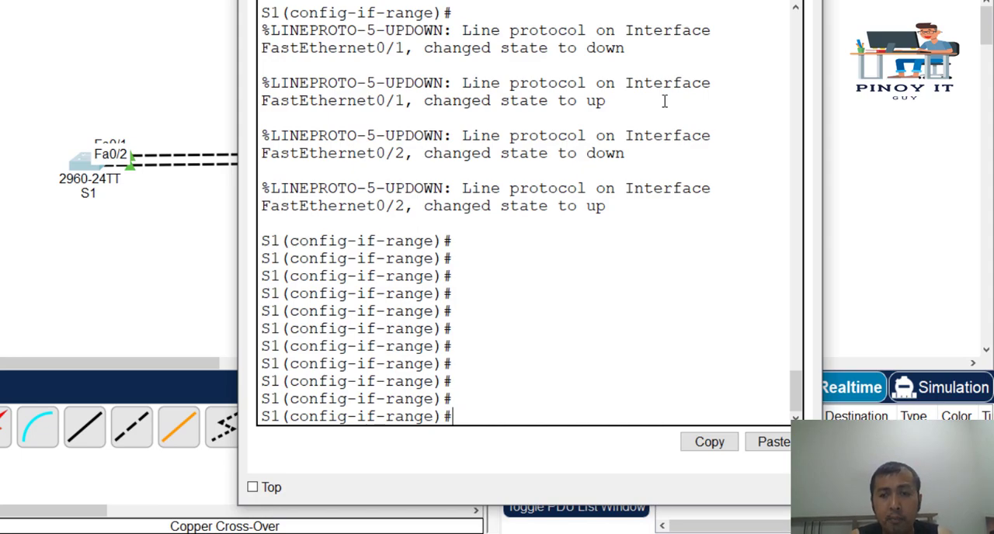
Show the help for the channel-group command on S1 to check which group numbers are allowed
key(Return)
key(Return)
key(Return)
text(channel-gro)
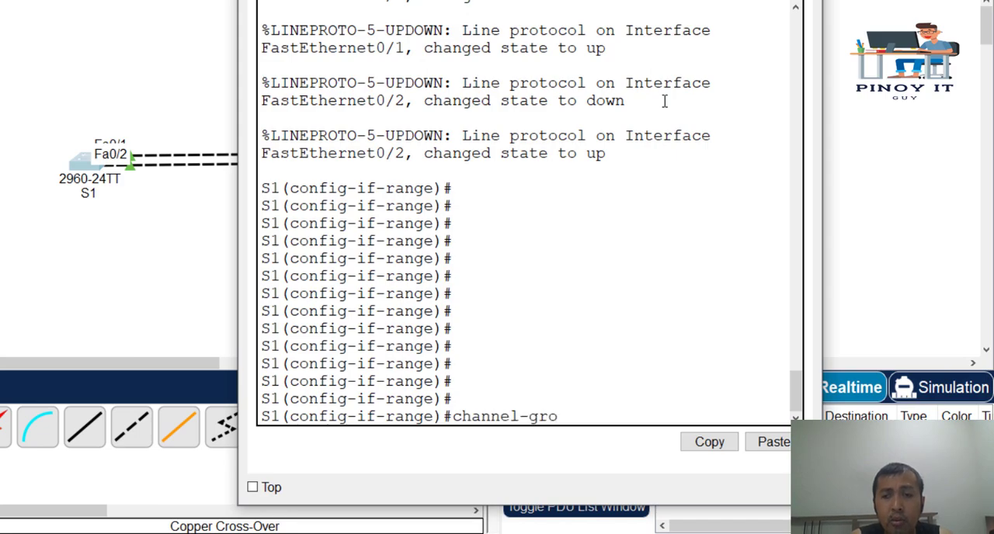
key(Tab)
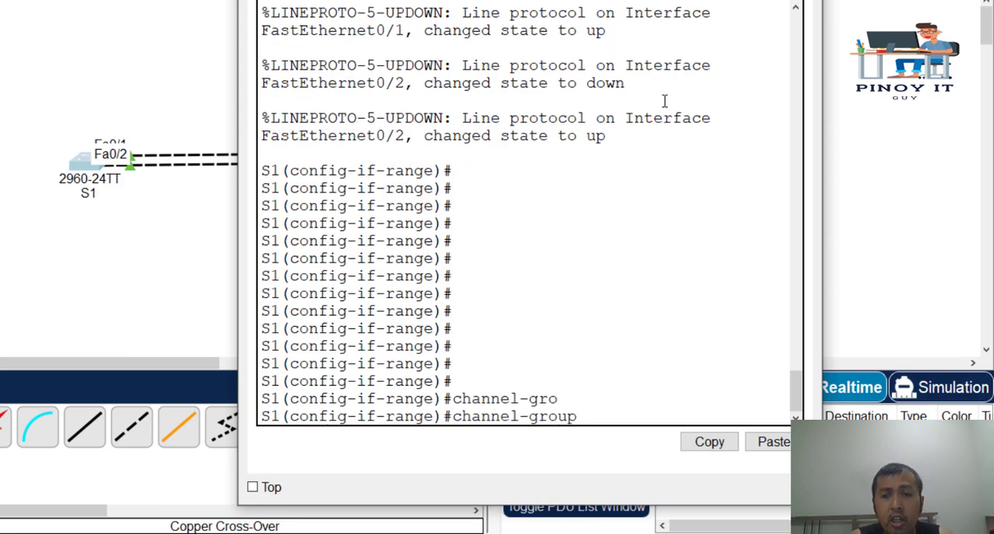
text(?)
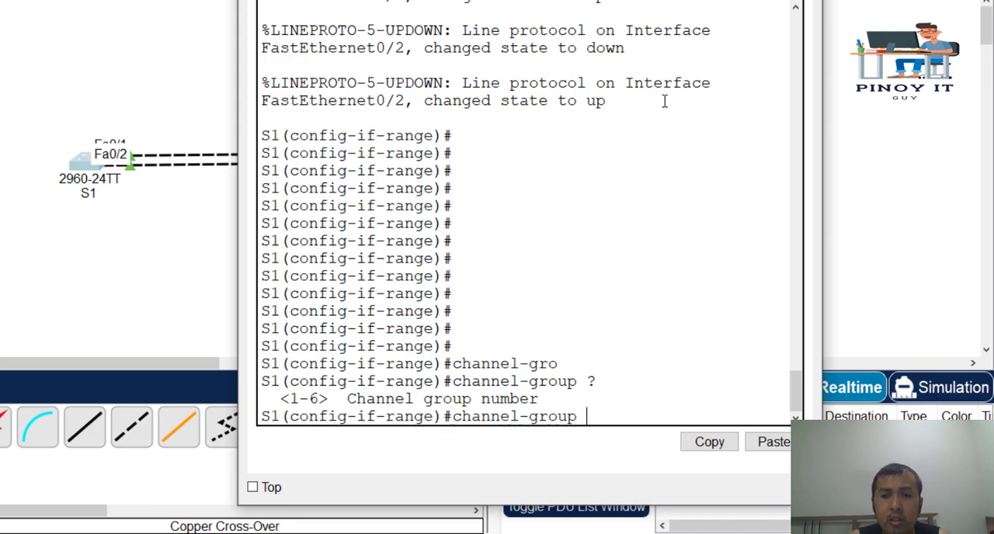
text(1)
text( mo)
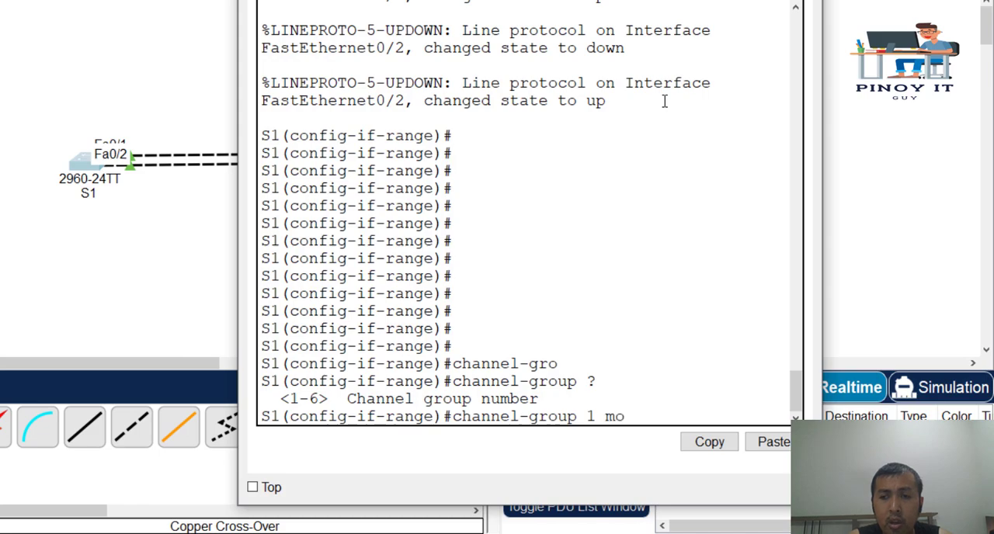
text(de on)
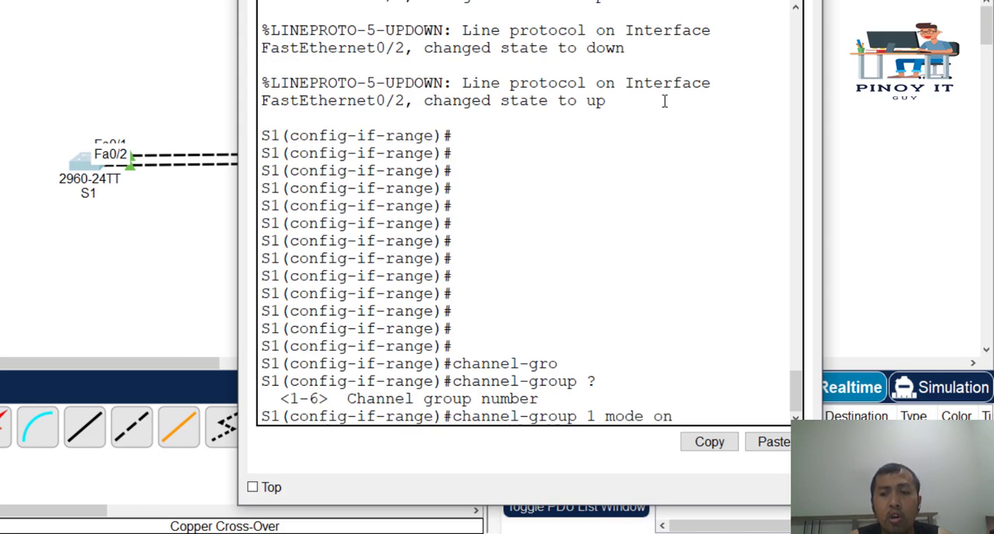
Assign S1's ports fa0/1-2 to channel group 1 with mode on
key(Return)
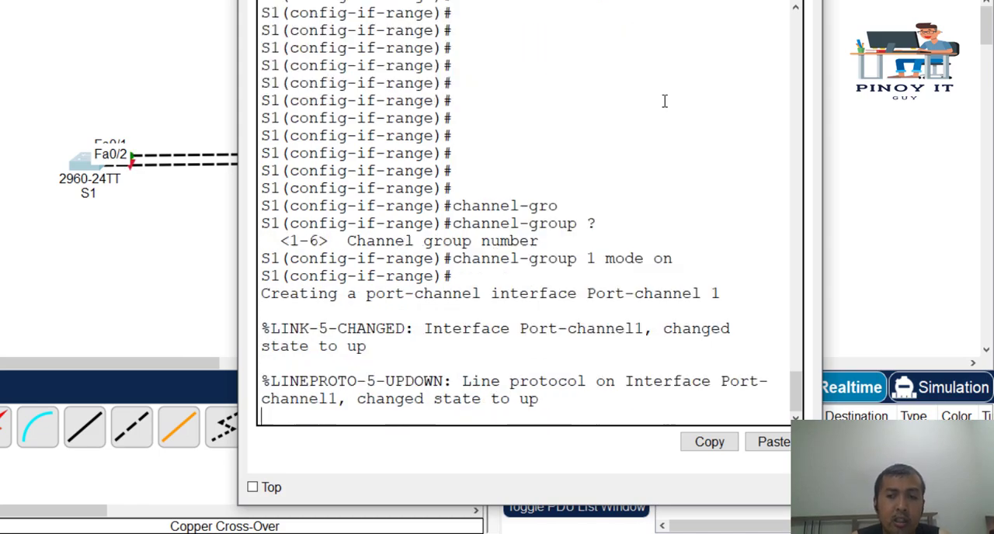
key(Return)
key(Return)
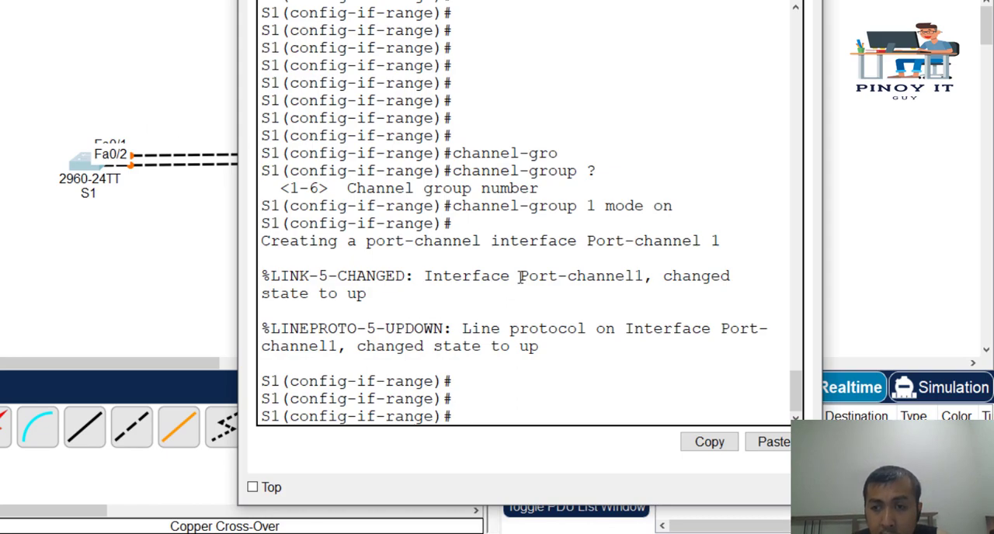
drag(520, 276, 646, 276)
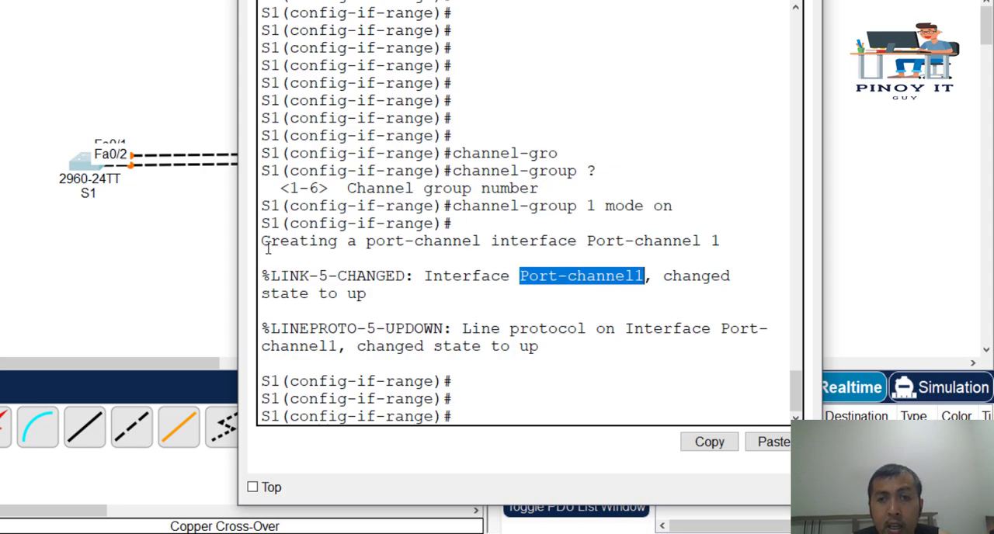
Open the command line of switch S2, move its window aside and bring up the configuration prompt
click(134, 242)
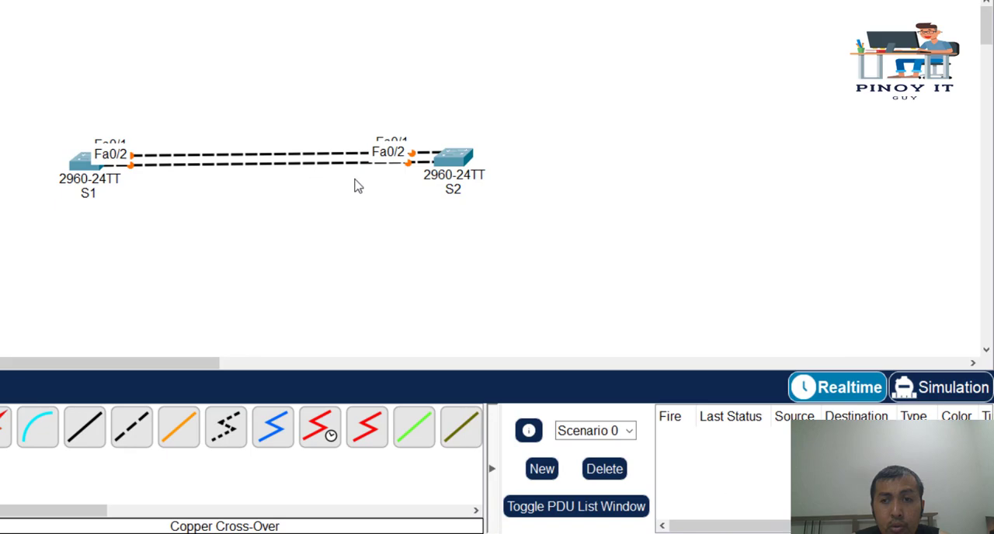
click(464, 164)
drag(425, 1, 697, 0)
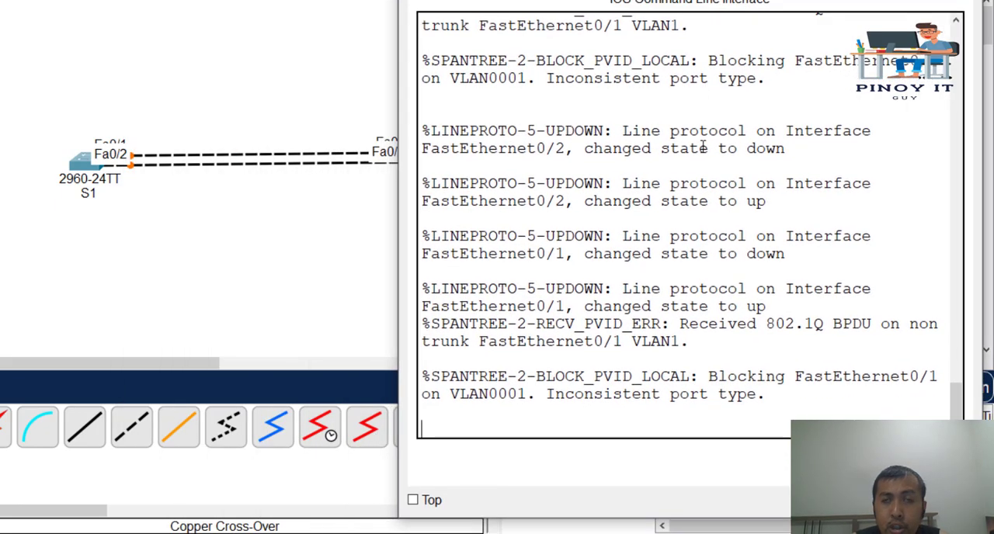
key(Return)
key(Return)
key(Return)
key(Return)
key(Return)
key(Return)
key(Return)
key(Return)
key(Return)
key(Return)
key(Return)
key(Return)
key(Return)
key(Return)
key(Return)
key(Return)
key(Return)
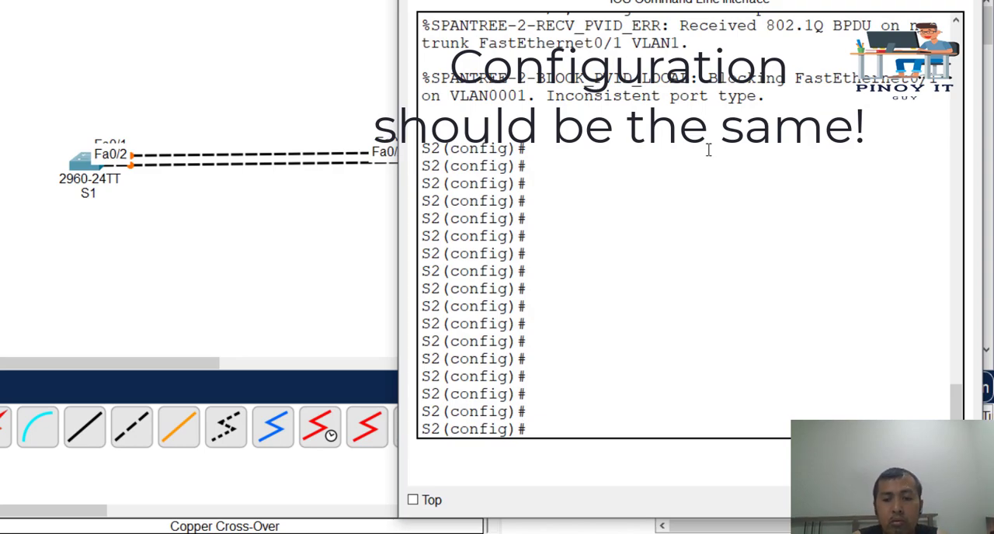
Enter interface range configuration for ports fa0/1-2 on S2
text(int range fa)
text(1-2)
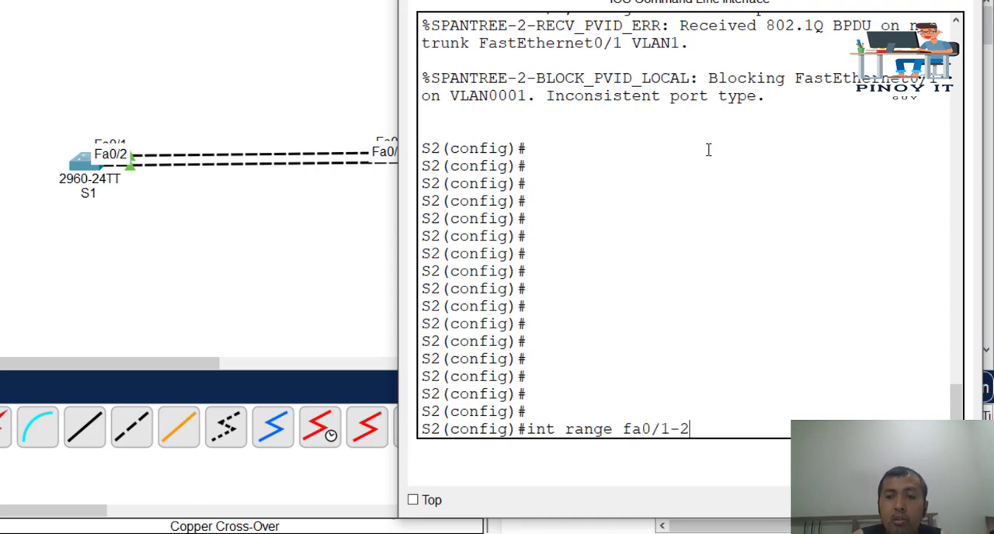
key(Return)
key(Return)
key(Return)
key(Return)
key(Return)
key(Return)
Set the selected S2 port range to trunk mode with switchport mode trunk
text(swi)
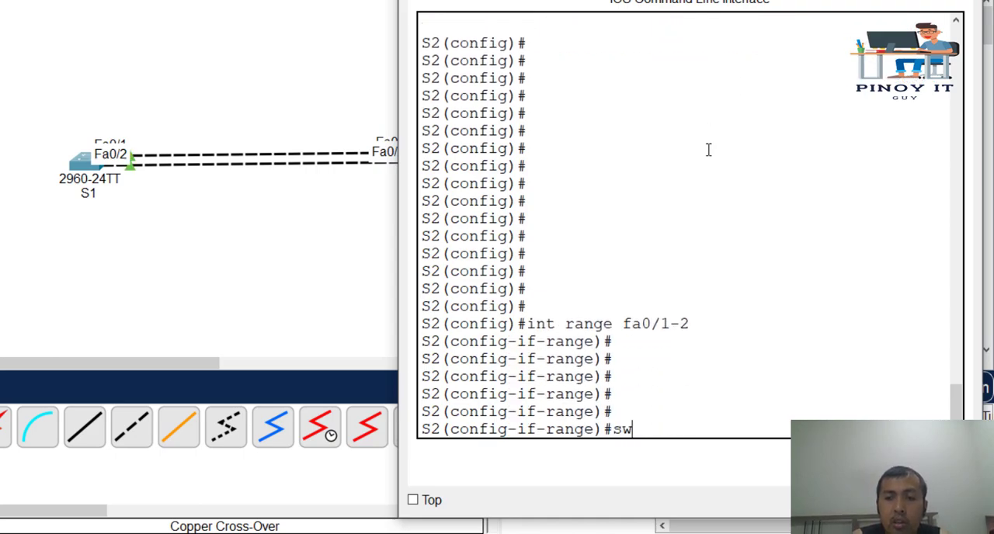
key(Tab)
text(mode trunk)
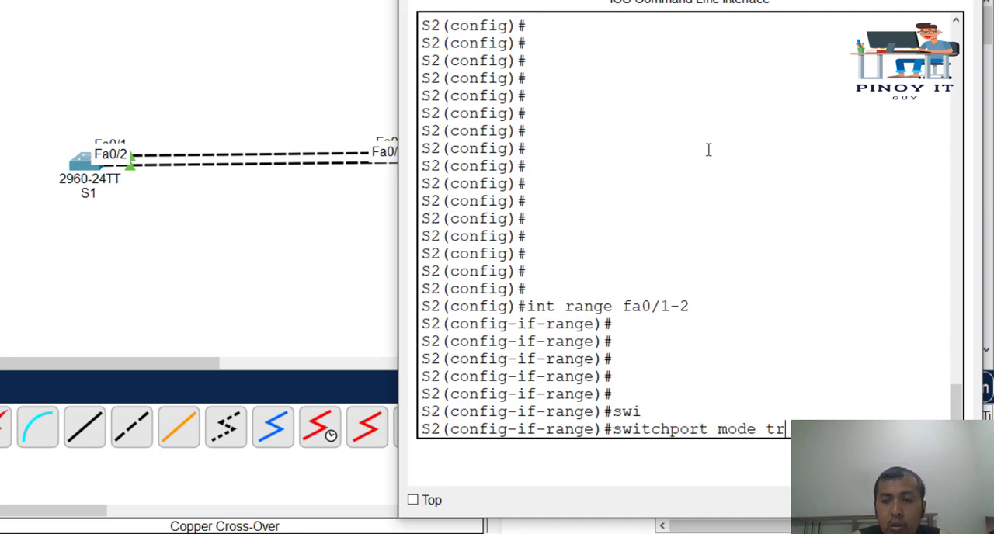
key(Return)
key(Return)
key(Return)
key(Return)
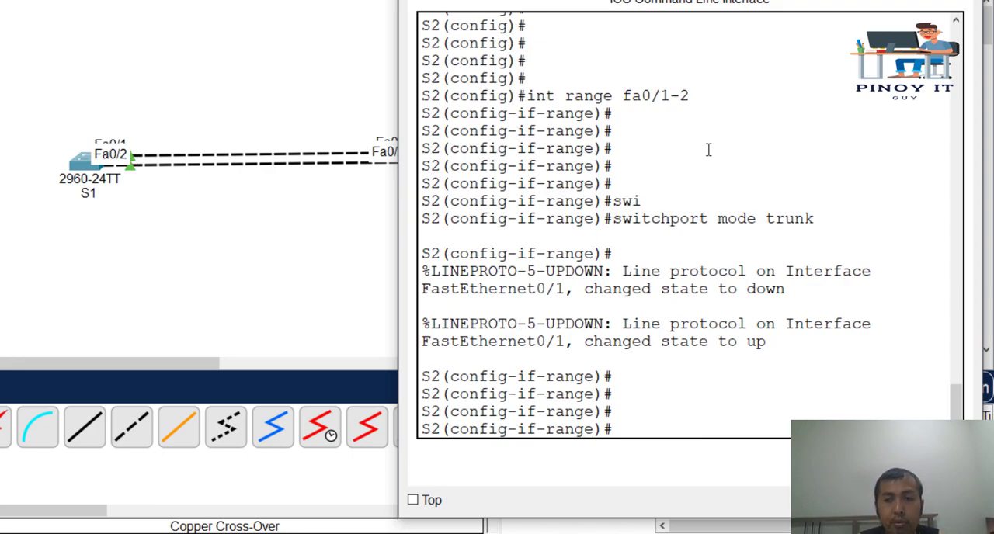
Assign S2's ports fa0/1-2 to channel group 2 with mode on
key(Return)
key(Return)
key(Return)
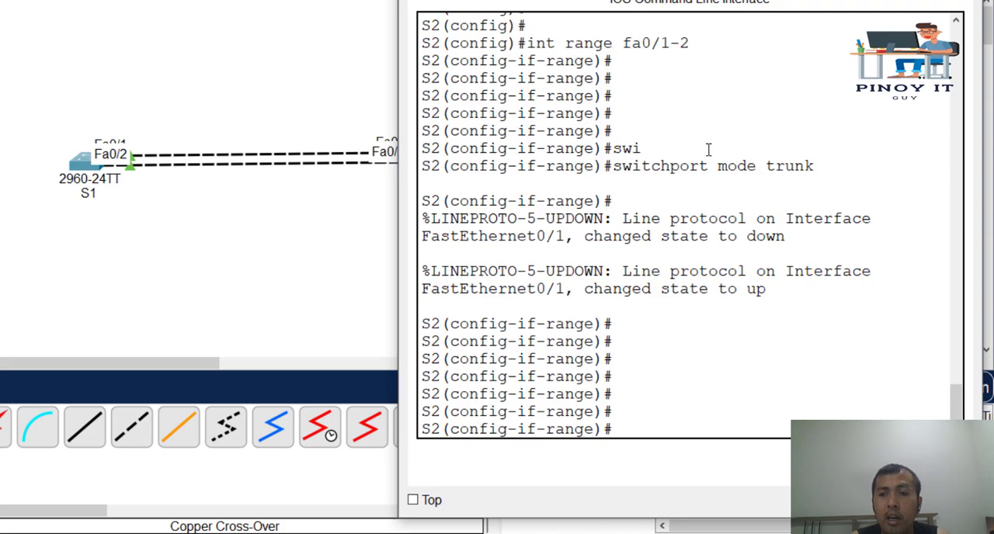
text(channel-gro)
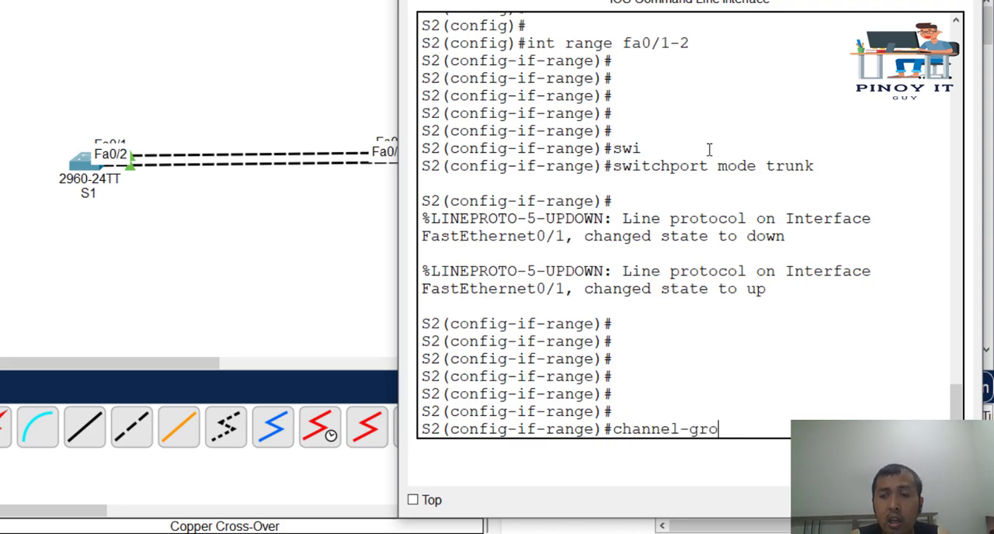
key(Tab)
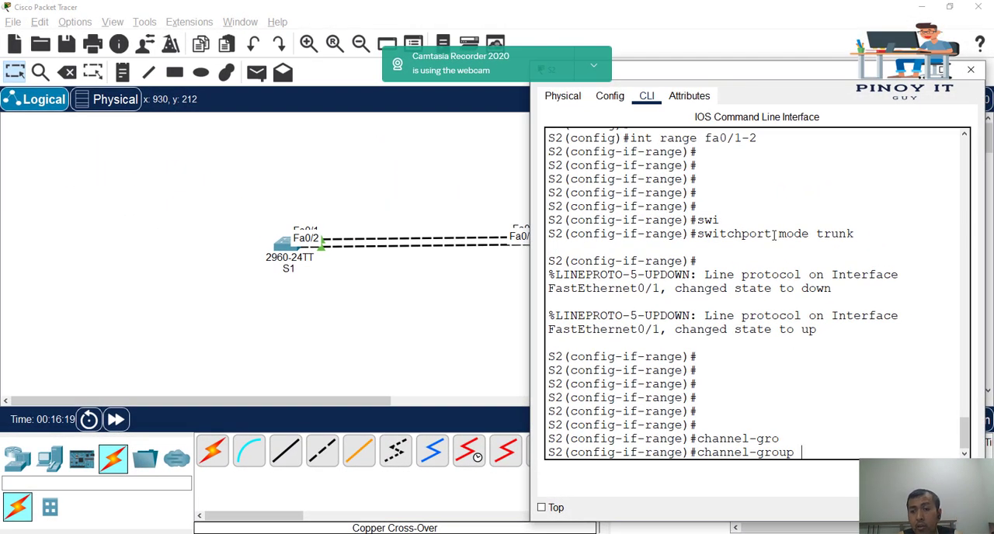
text(2)
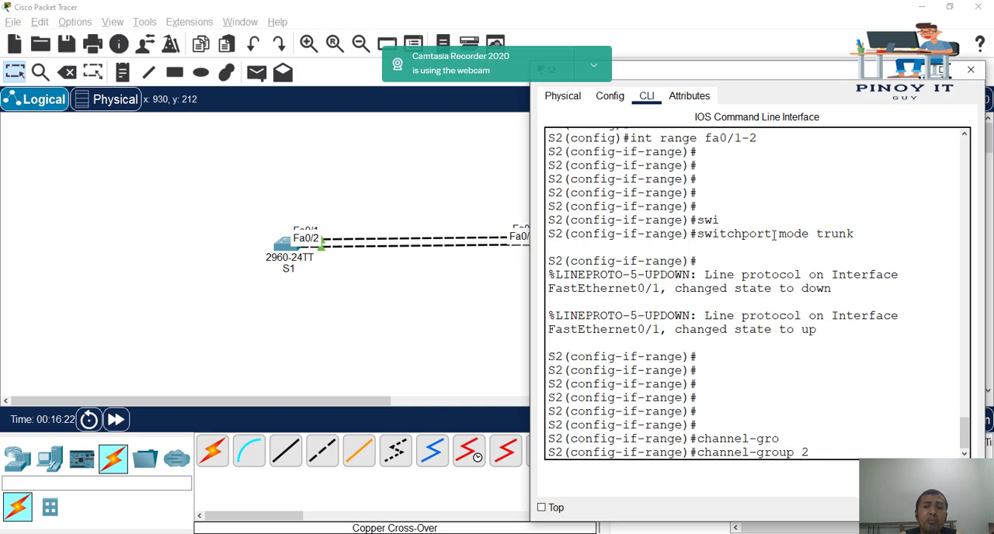
text( mode on)
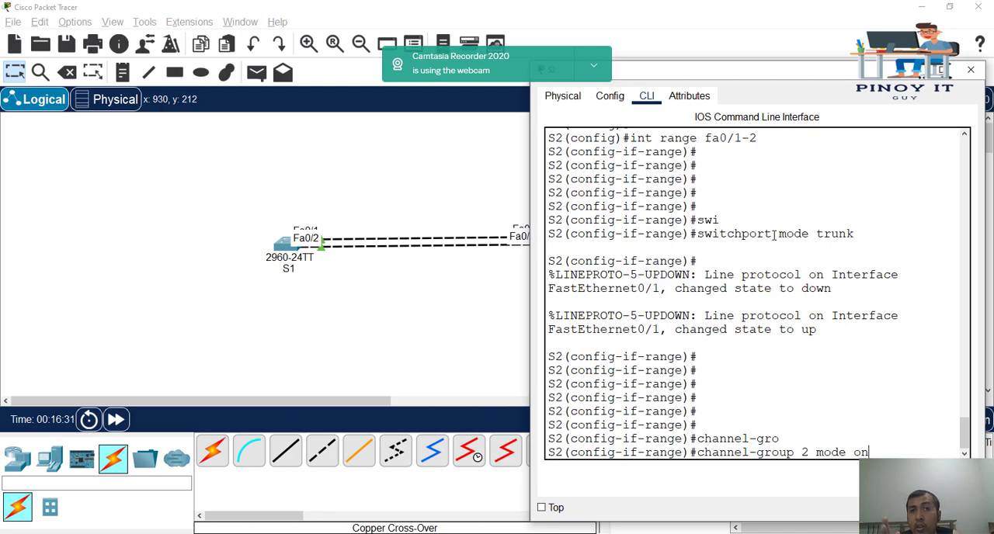
key(Return)
key(Return)
key(Return)
key(Return)
key(Return)
key(Return)
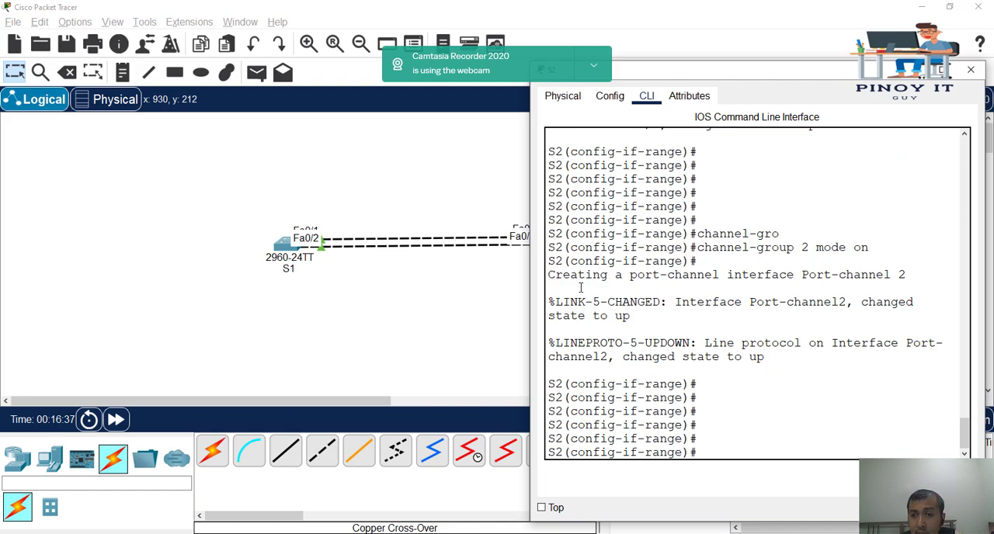
drag(563, 276, 910, 278)
click(909, 277)
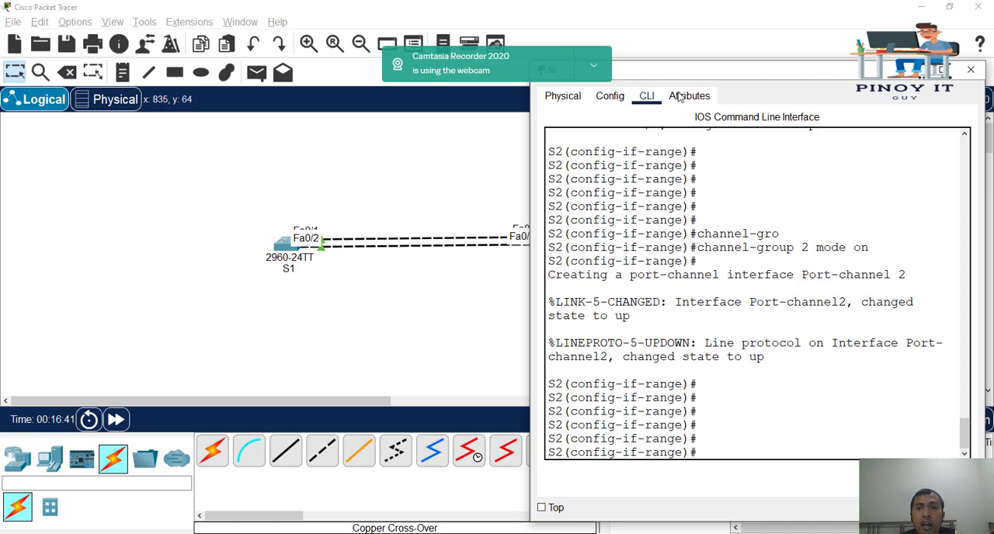
Move the S2 window off the topology, then reopen S1's command line and maximize its window
drag(737, 78, 820, 70)
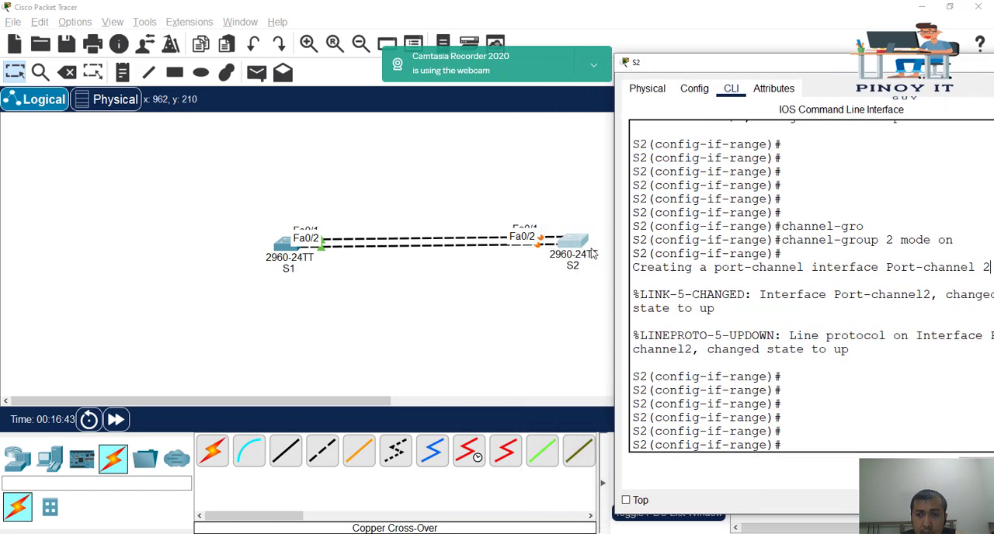
click(539, 263)
click(283, 250)
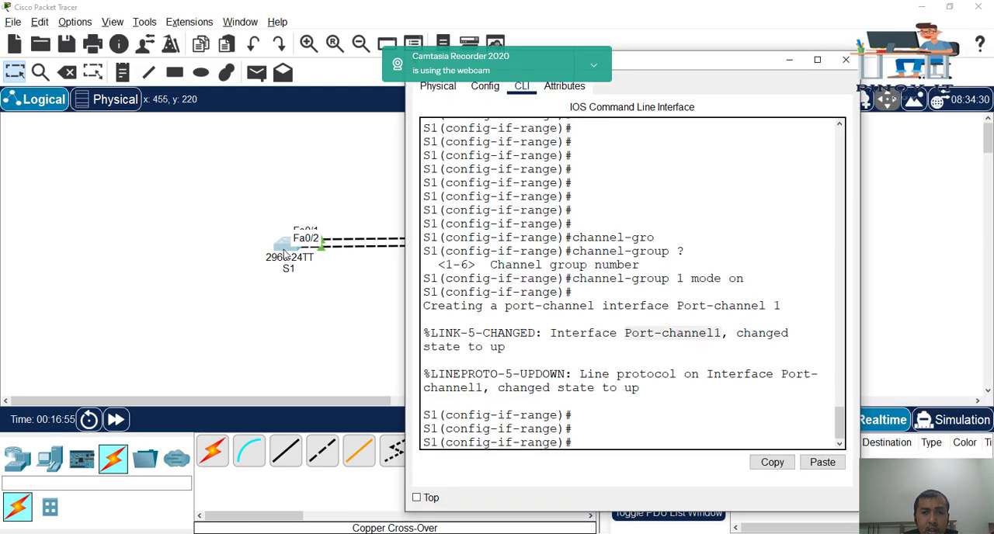
double_click(641, 61)
click(564, 177)
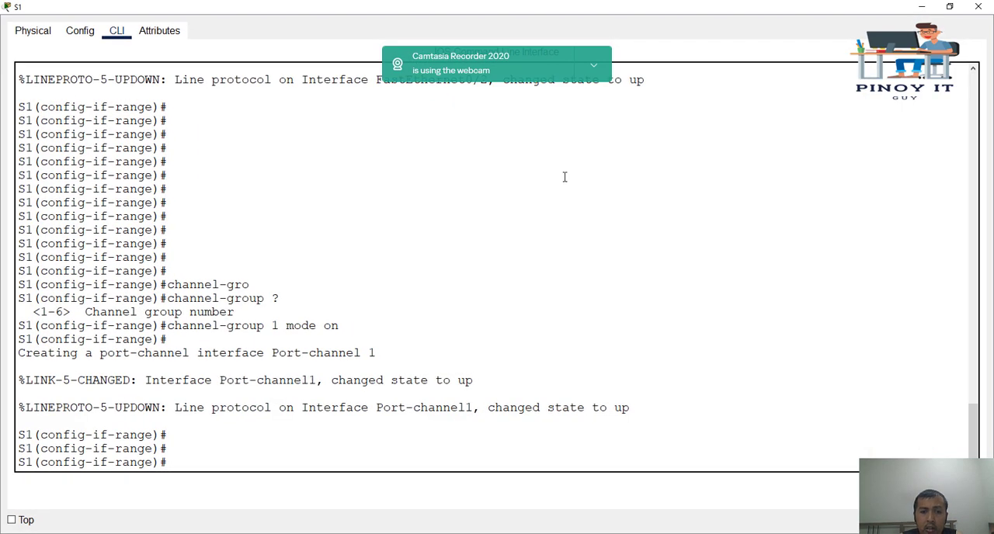
Exit interface range configuration on S1 to privileged EXEC mode with end
key(Return)
key(Return)
text(end)
key(Return)
key(Return)
key(Return)
Run show interfaces status on S1, examine the Po1 row, and quit the paged output
text(show int)
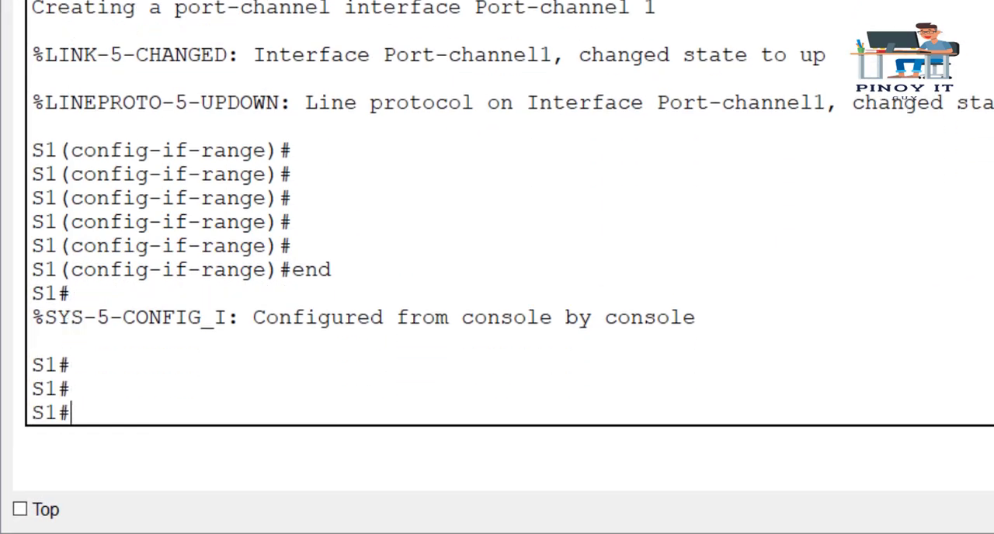
key(Tab)
text(status)
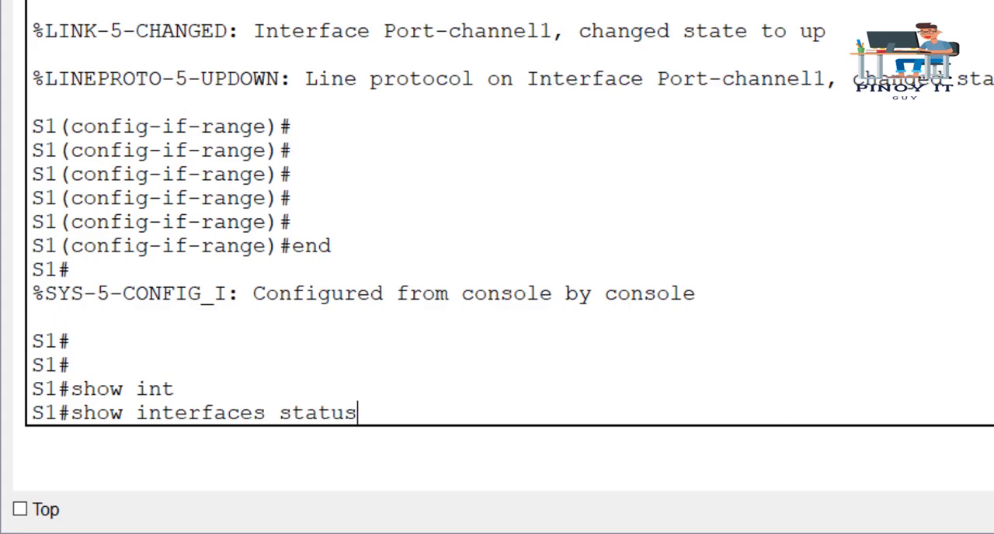
key(Return)
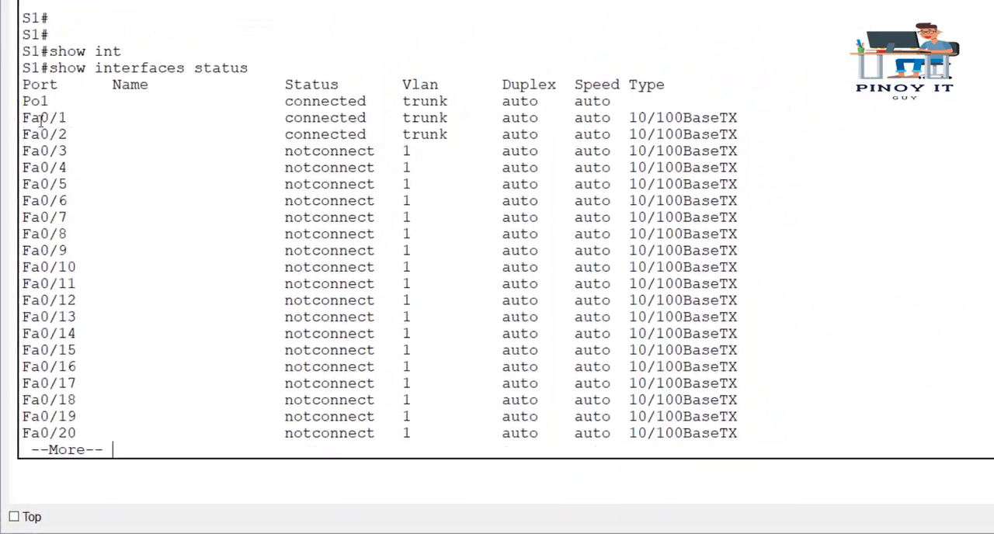
drag(23, 103, 612, 106)
click(610, 226)
key(ctrl+c)
key(Return)
key(Return)
key(Return)
key(Return)
key(Return)
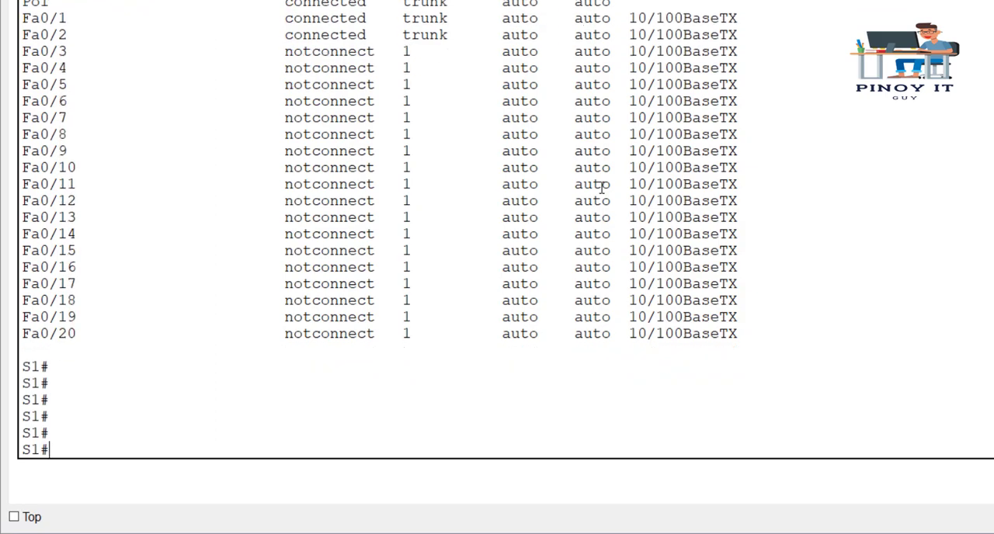
Display S1's EtherChannel summary with show etherchannel summary
text(show ethe)
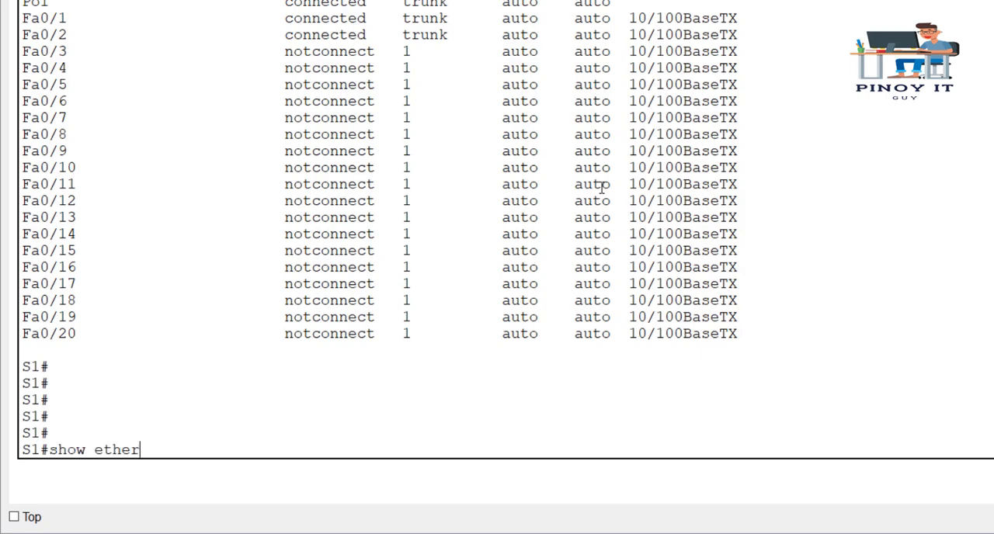
text(ry)
key(Tab)
text(summary)
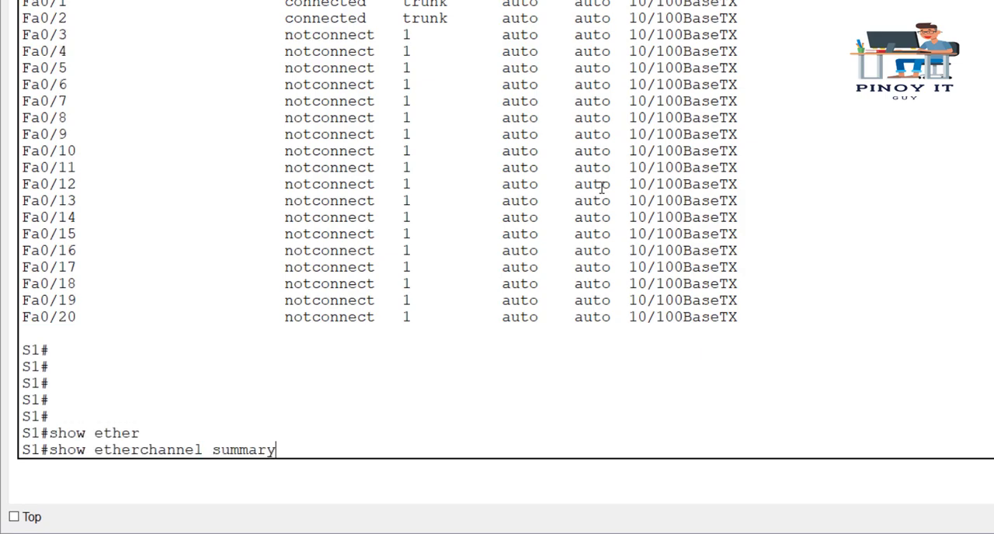
key(Return)
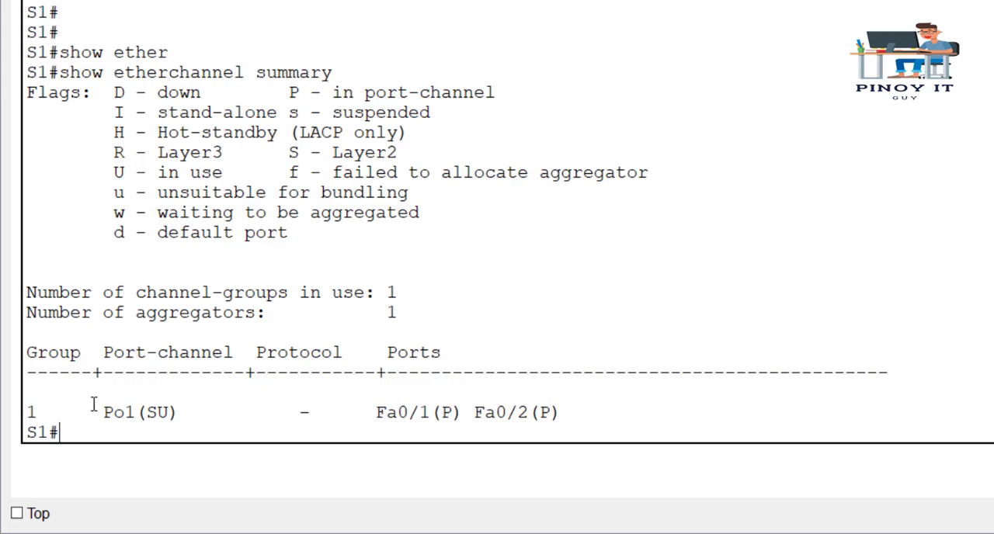
Examine the status letters beside Po1 in S1's summary and match them to the flags legend
drag(100, 412, 159, 414)
click(150, 413)
double_click(153, 414)
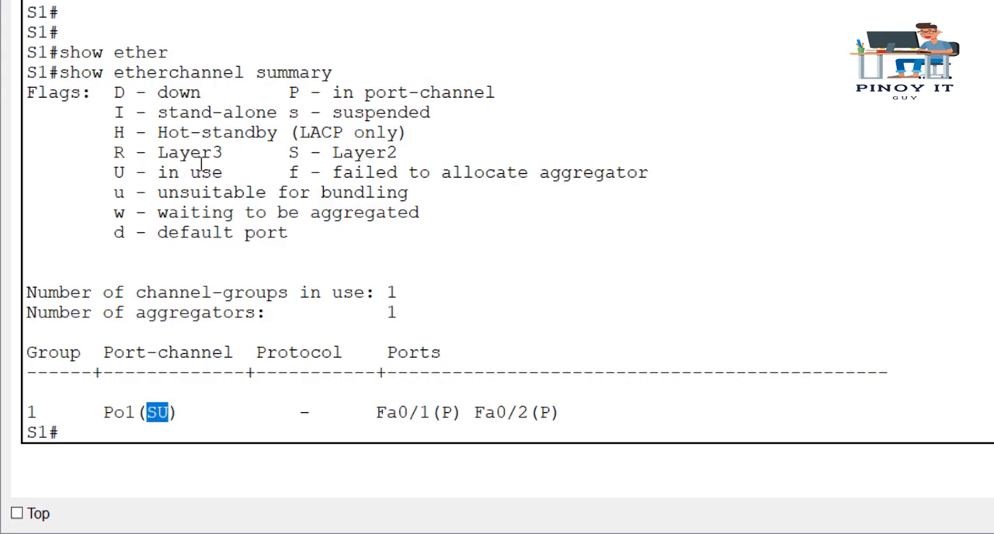
drag(287, 152, 428, 162)
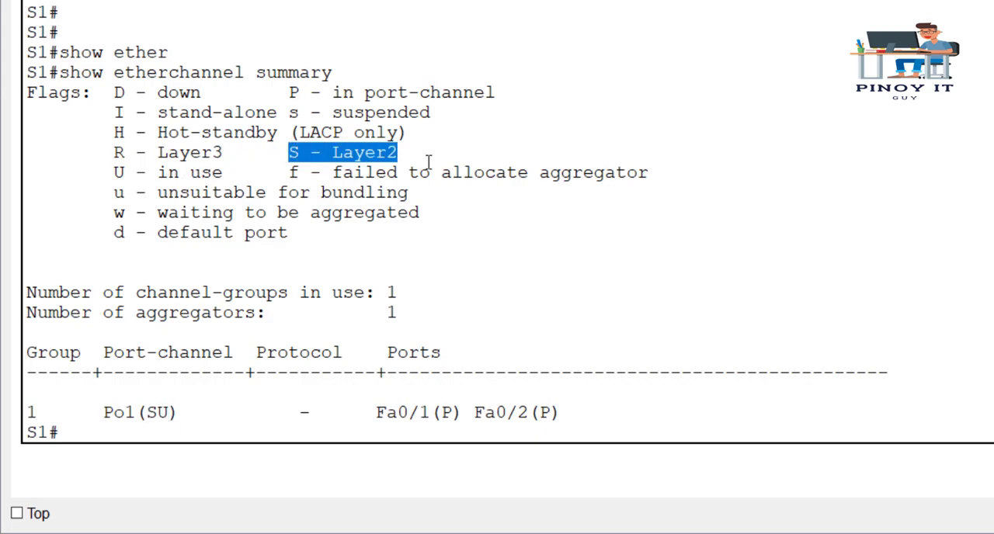
drag(159, 412, 172, 413)
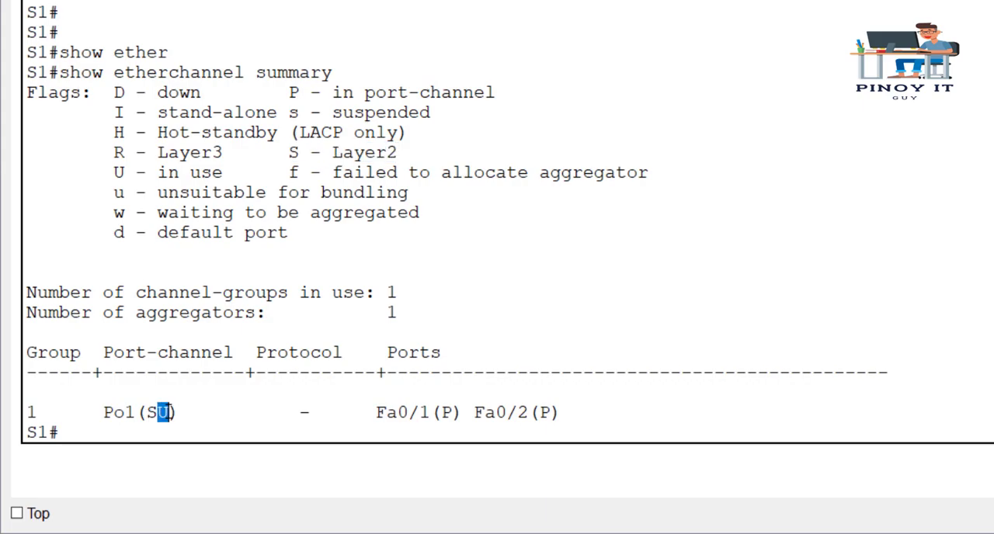
drag(114, 173, 225, 177)
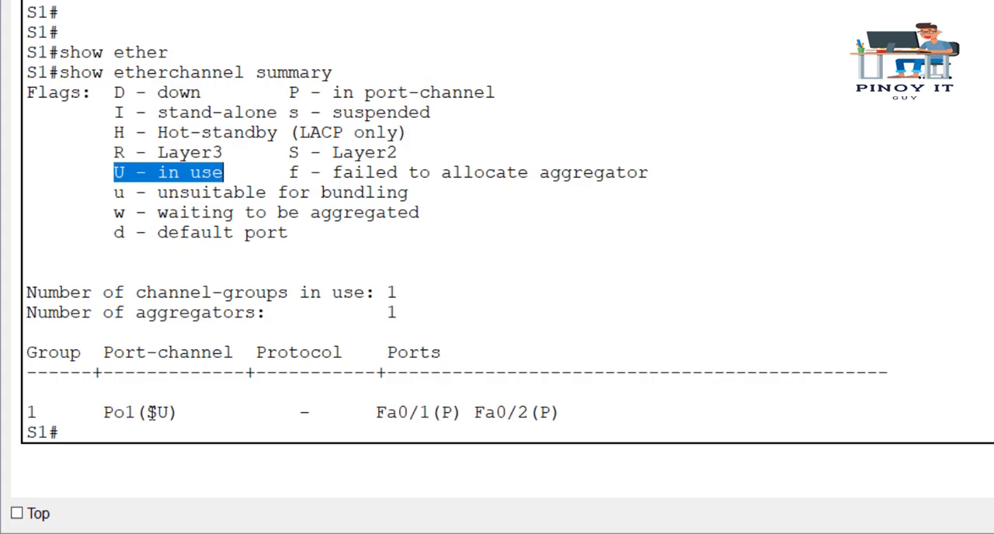
drag(153, 412, 157, 413)
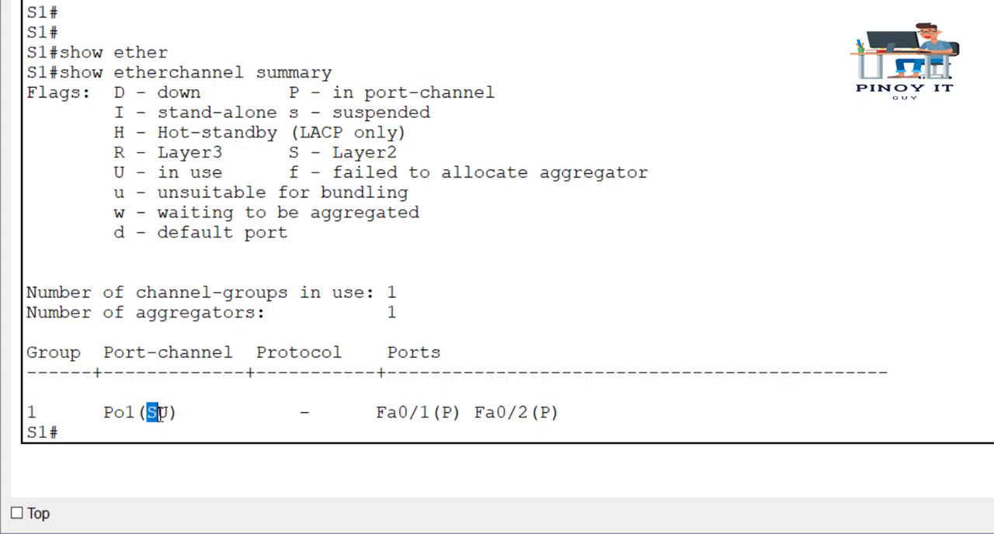
double_click(161, 412)
drag(105, 417, 168, 418)
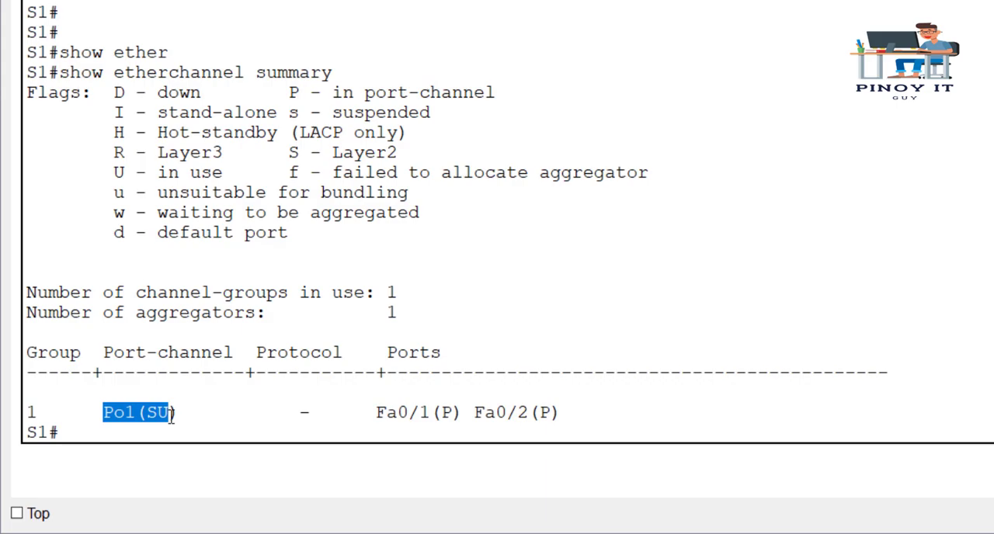
Examine the member ports Fa0/1 and Fa0/2 in S1's summary and look up their flag in the legend
drag(377, 413, 564, 414)
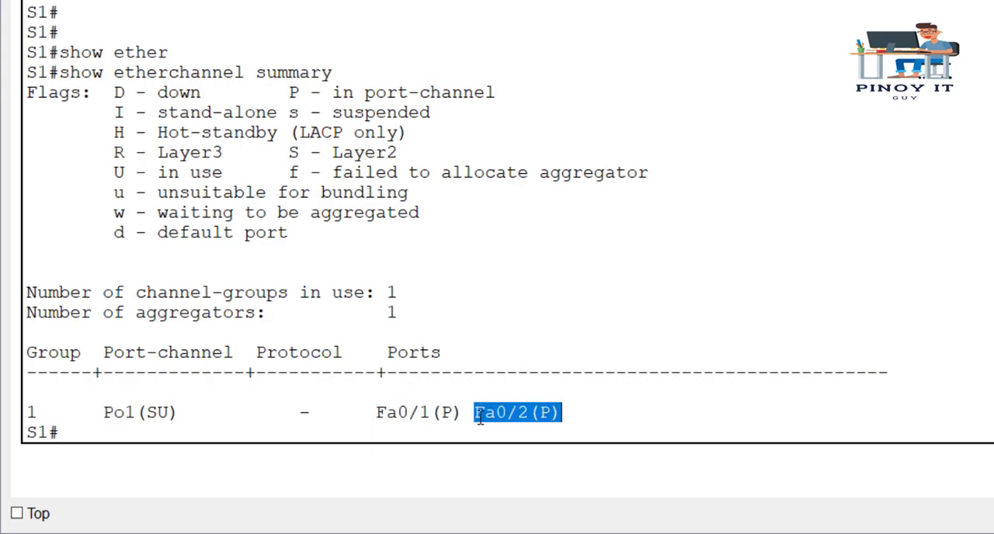
drag(442, 418, 449, 418)
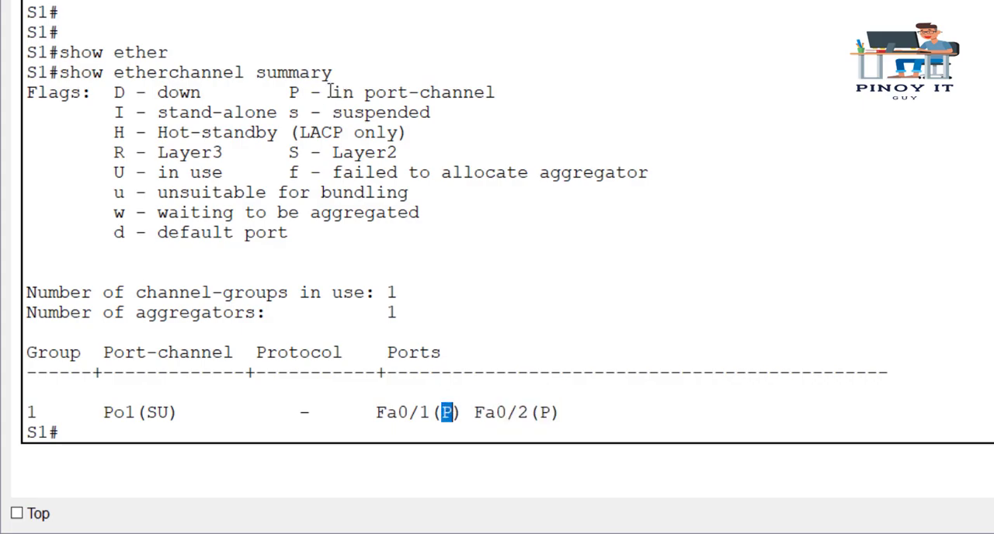
click(295, 95)
drag(295, 95, 509, 102)
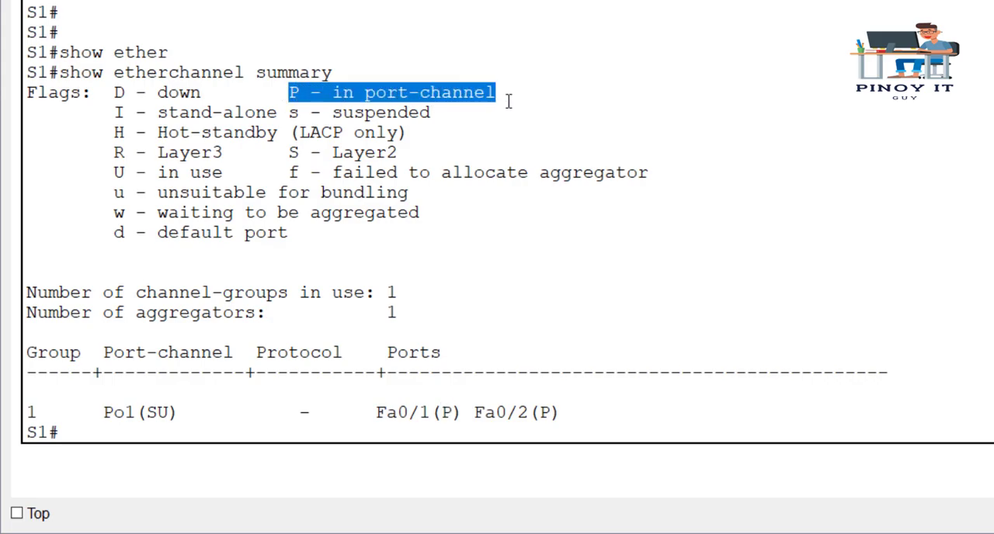
drag(377, 411, 568, 411)
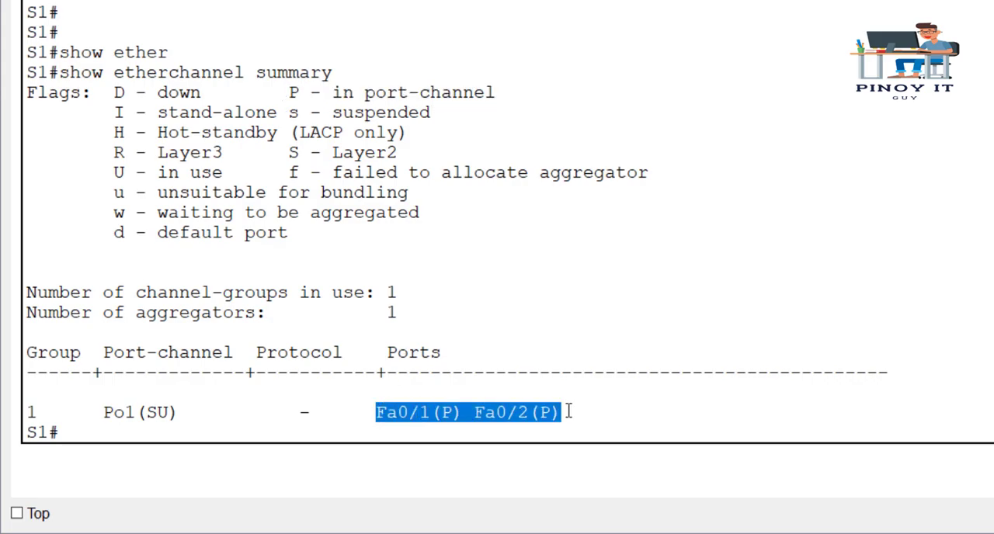
click(434, 419)
drag(435, 419, 452, 420)
click(532, 418)
drag(532, 418, 541, 418)
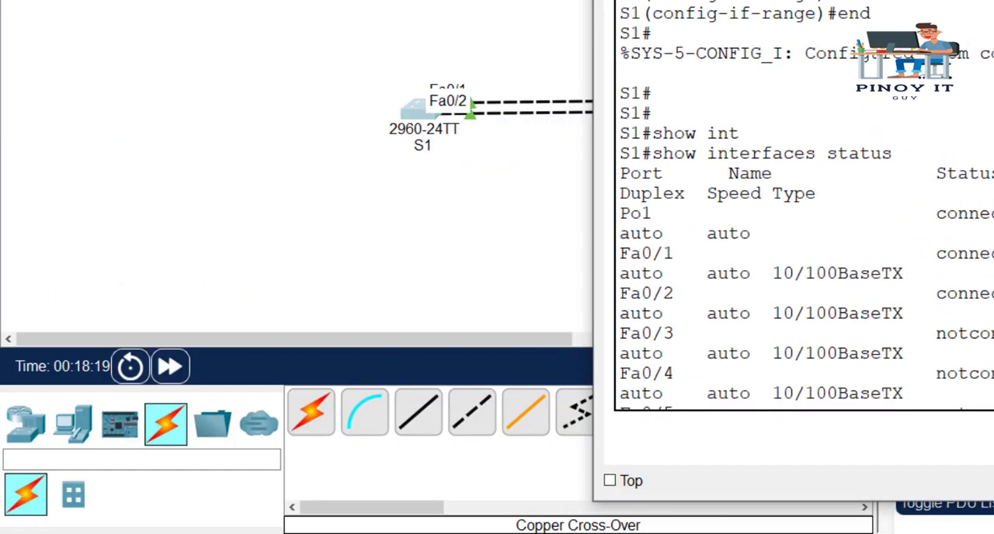
Open S2's command line from the topology and maximize its window
click(499, 46)
click(837, 107)
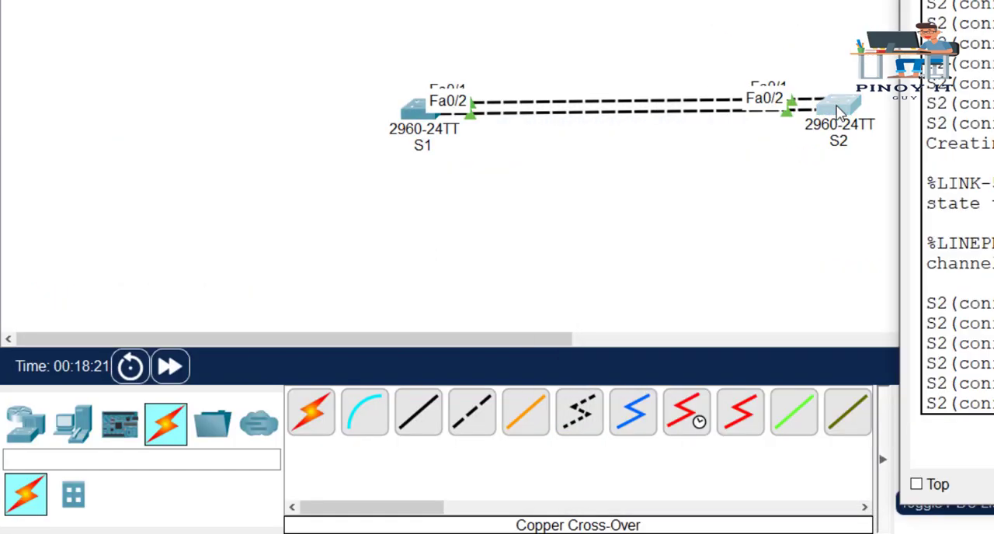
drag(993, 0, 667, 0)
double_click(796, 86)
Exit interface range configuration on S2 to privileged EXEC mode with end
text(e)
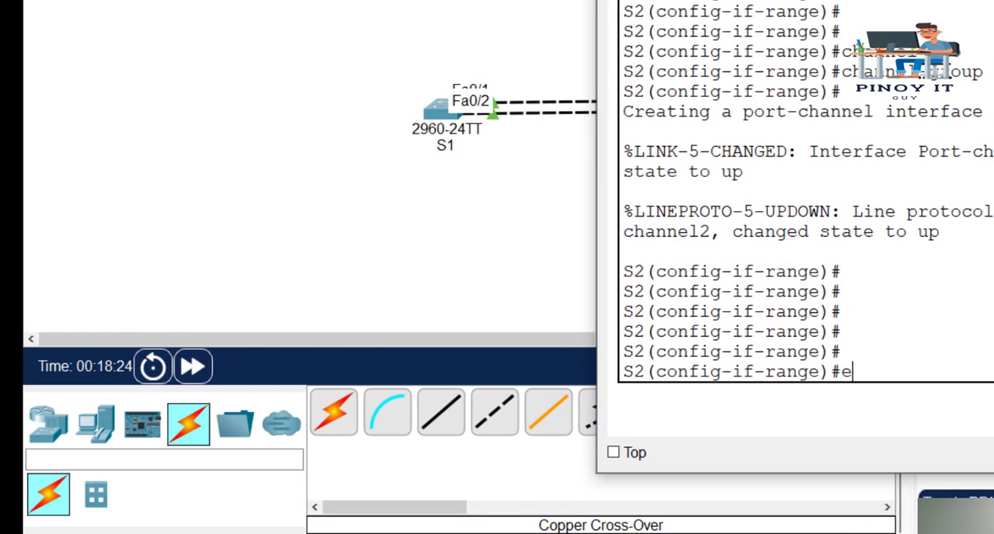
text(n)
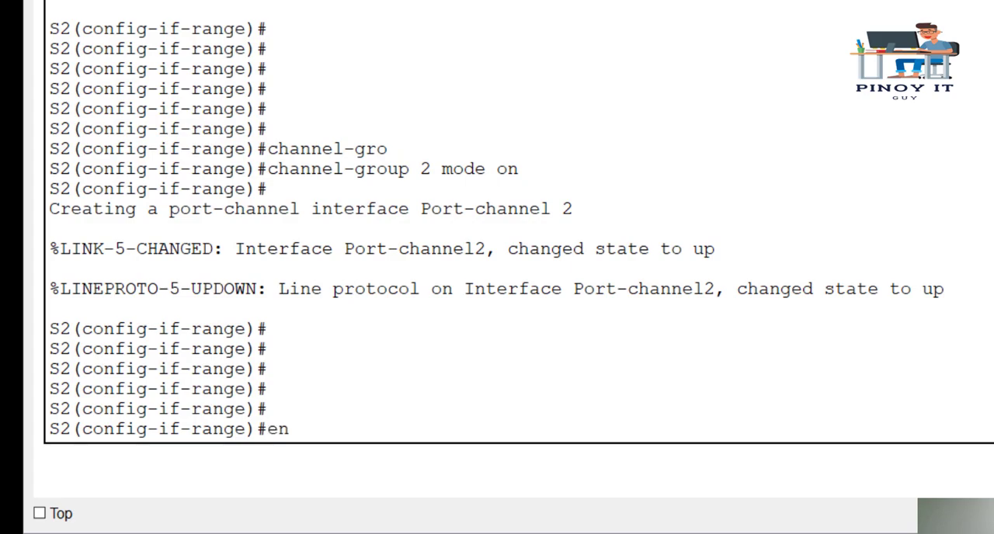
text(d)
key(Return)
key(Return)
key(Return)
Display the status of S2's interfaces with show interfaces status
text(show int)
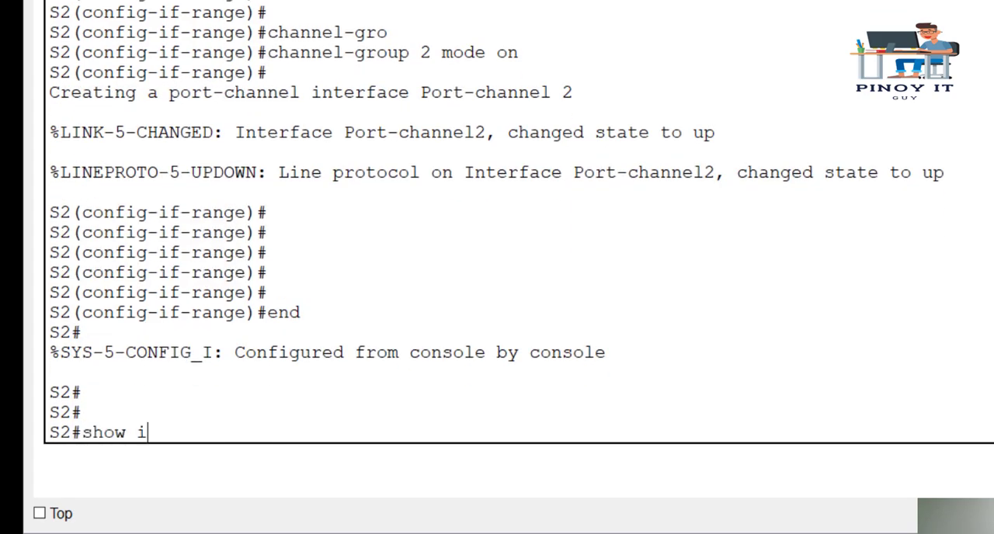
key(Tab)
text(status)
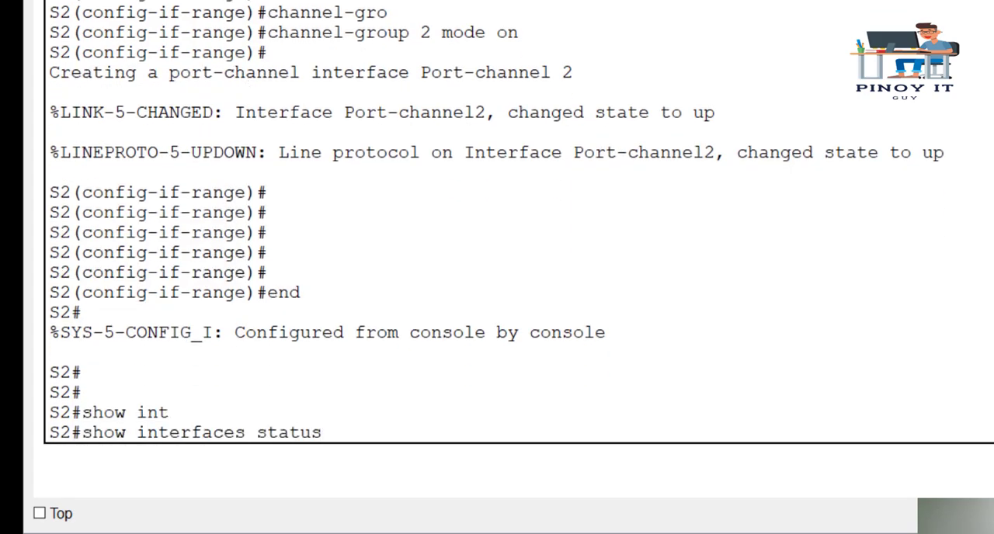
key(Return)
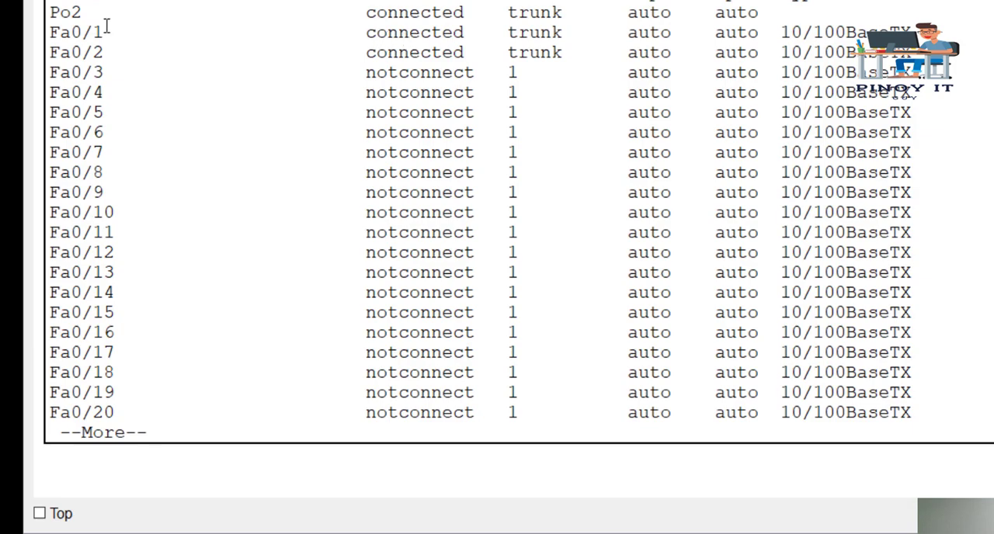
Examine the Po2 row in S2's interface status list, then quit the paged output
drag(50, 11, 102, 14)
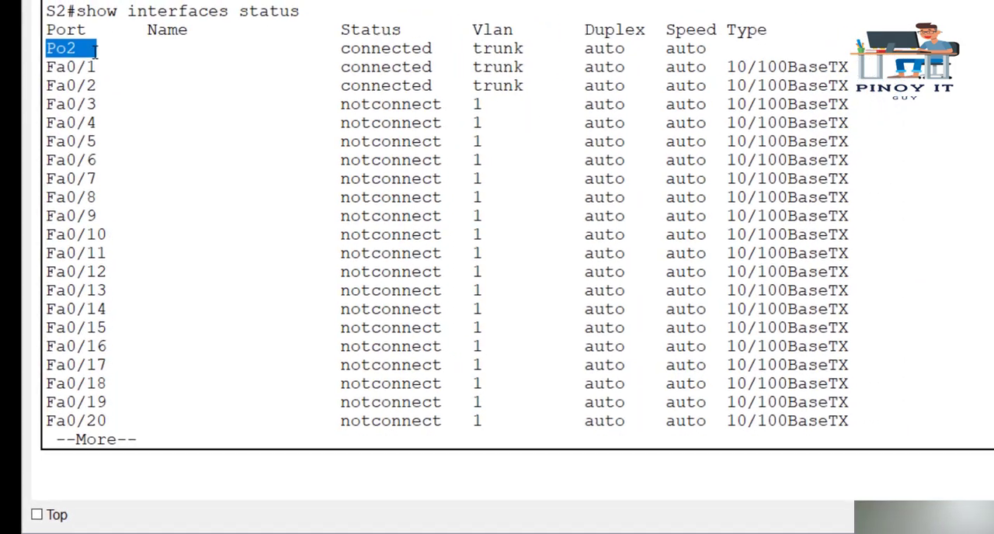
drag(96, 49, 592, 49)
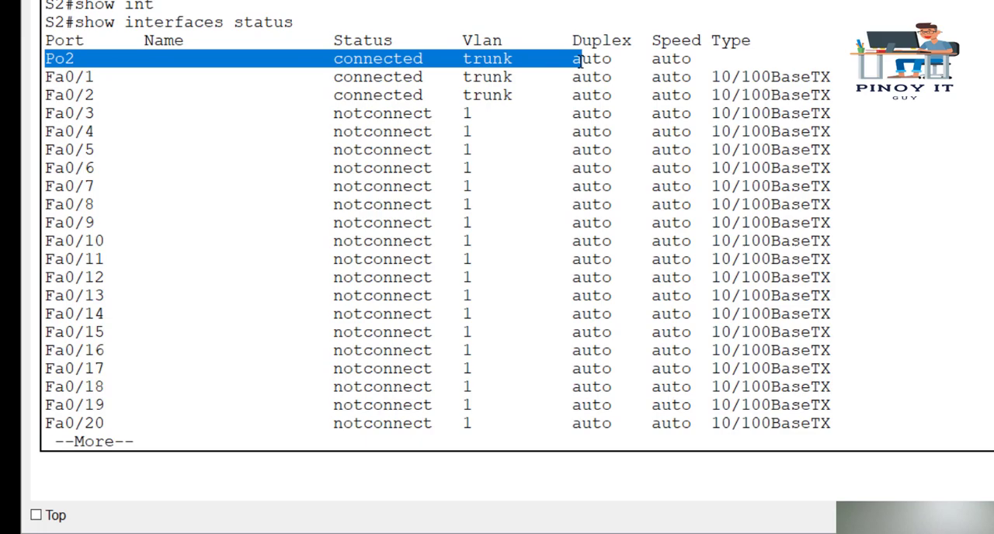
click(96, 60)
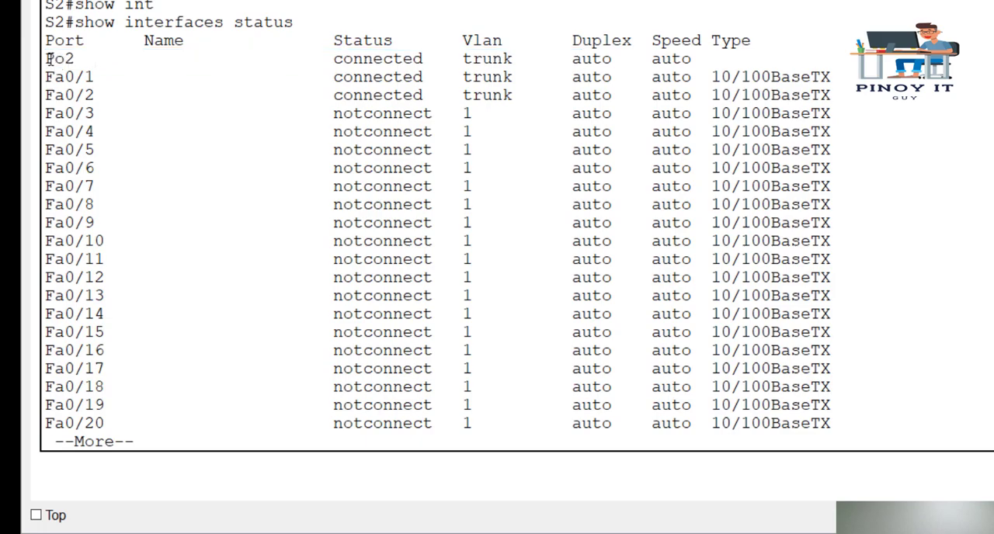
drag(48, 59, 87, 59)
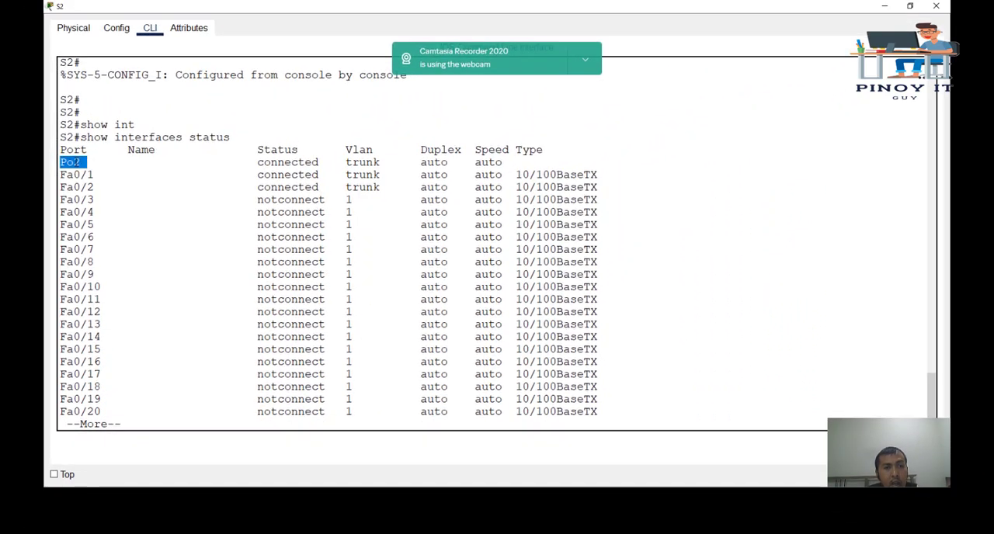
drag(76, 161, 81, 162)
click(75, 172)
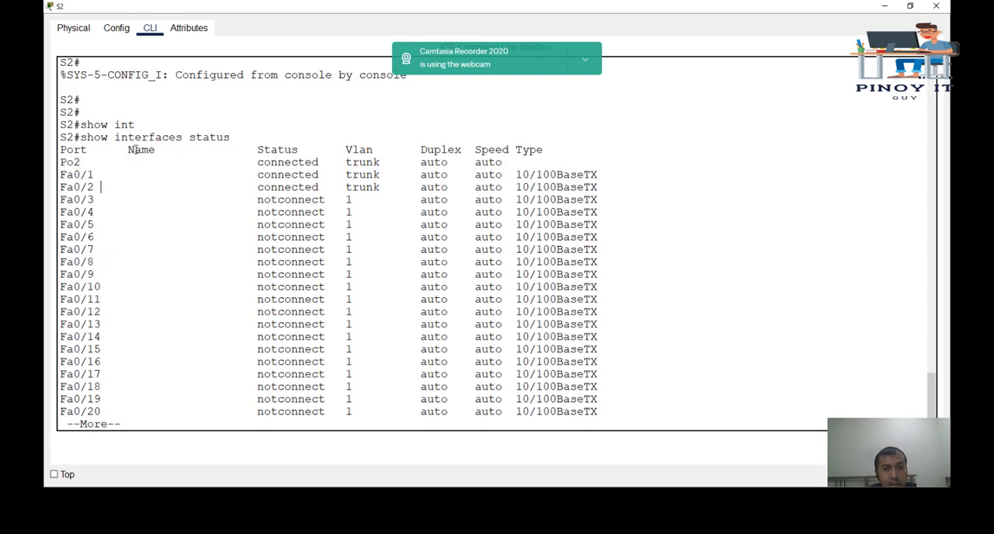
key(q)
key(Return)
key(Return)
key(Return)
key(Return)
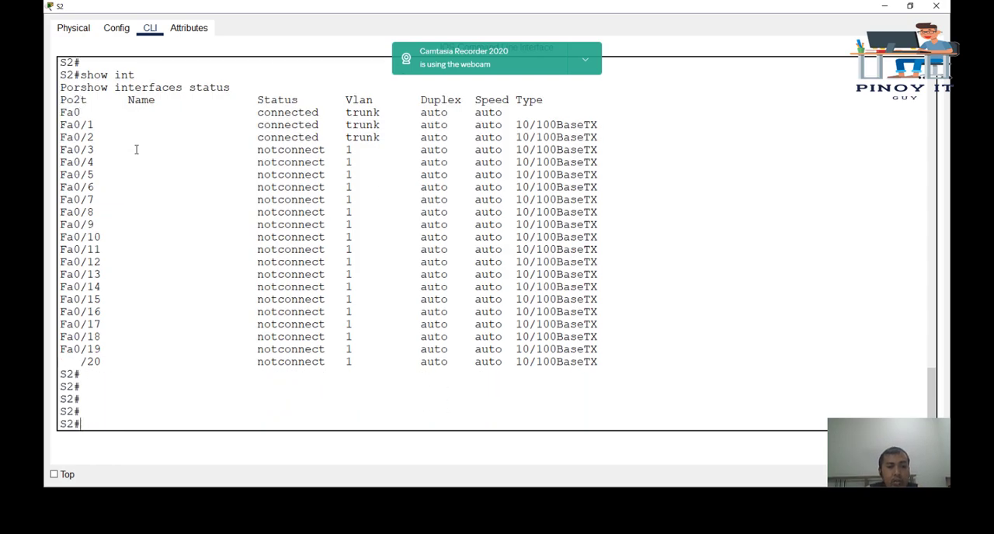
Display S2's EtherChannel summary with show etherchannel summary
text(show ether)
key(Tab)
text(summary)
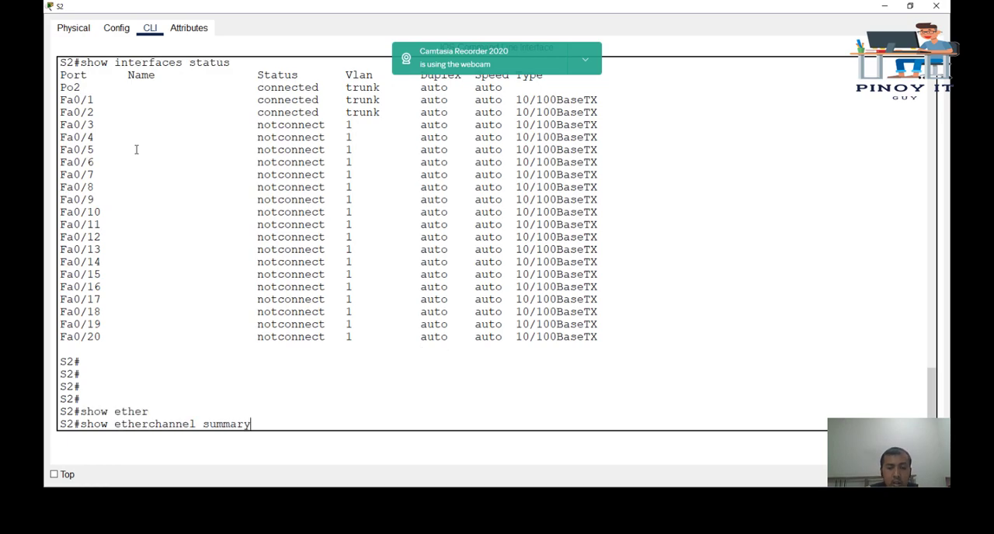
key(Return)
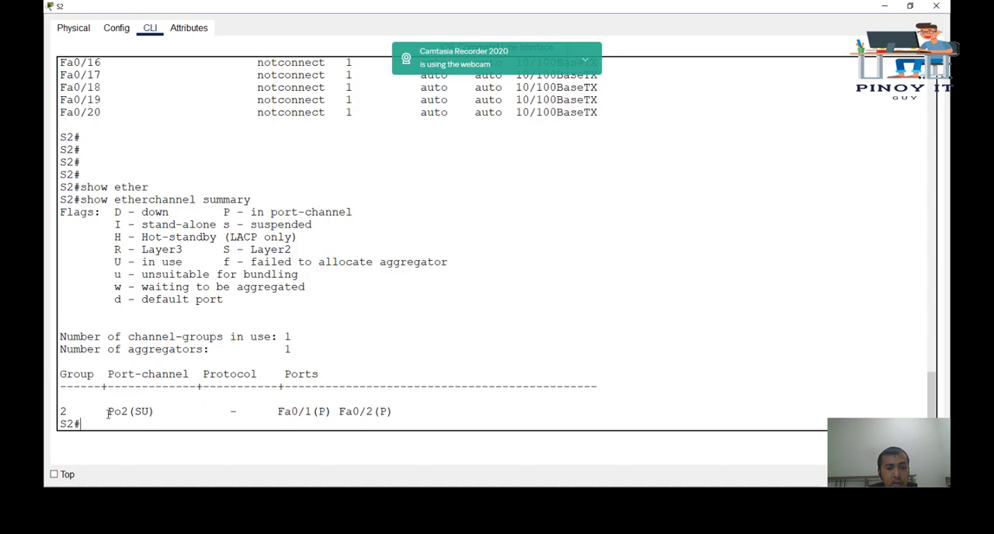
Examine the group number, Po2 status letters and member port flags in S2's EtherChannel summary
double_click(110, 413)
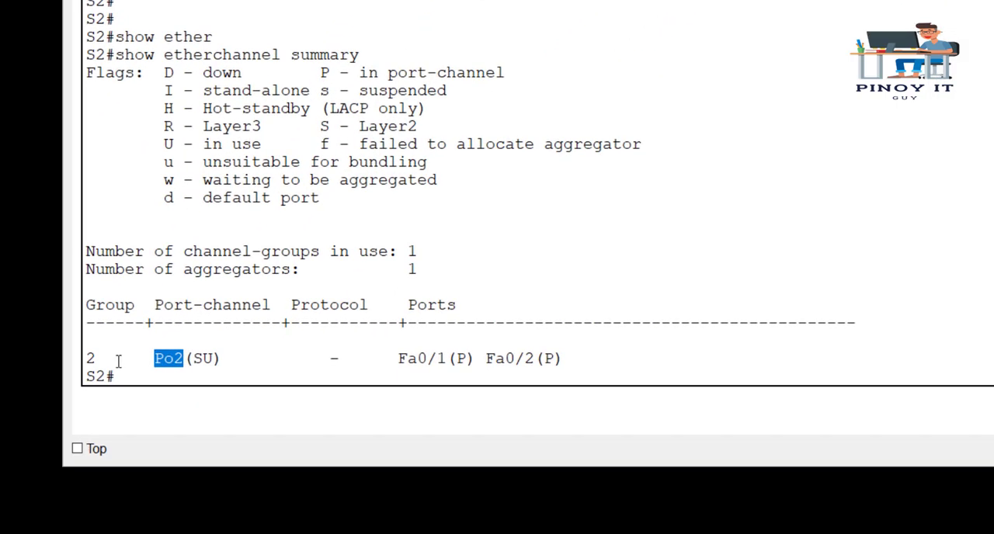
double_click(90, 359)
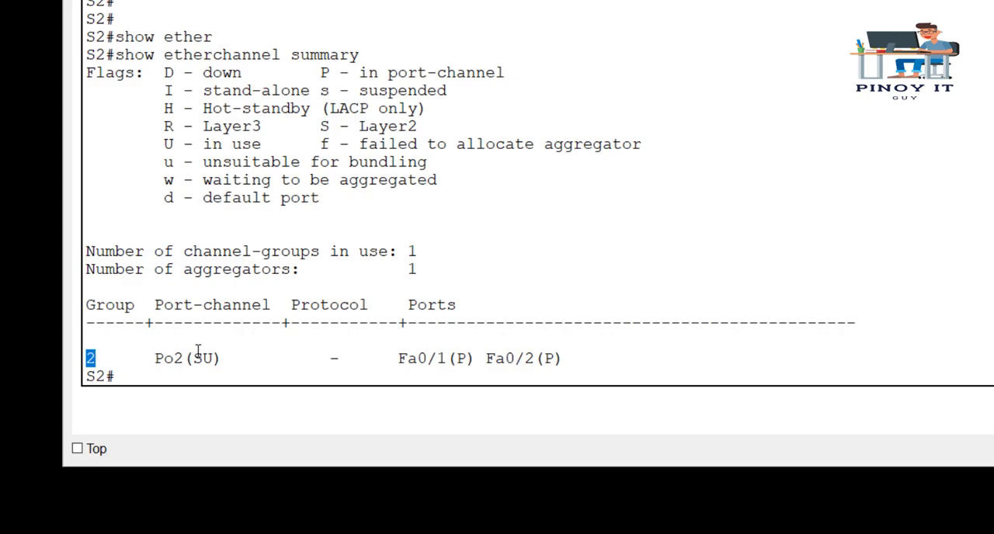
drag(192, 358, 213, 360)
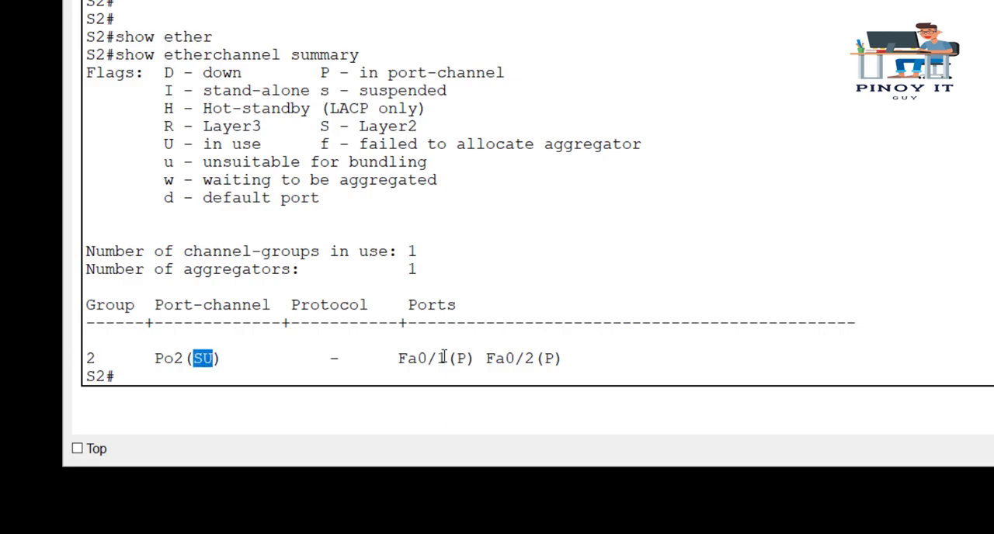
drag(456, 358, 467, 360)
double_click(549, 359)
click(722, 287)
Display S2's trunk information with show interfaces trunk
key(Return)
key(Return)
key(Return)
text(show  in)
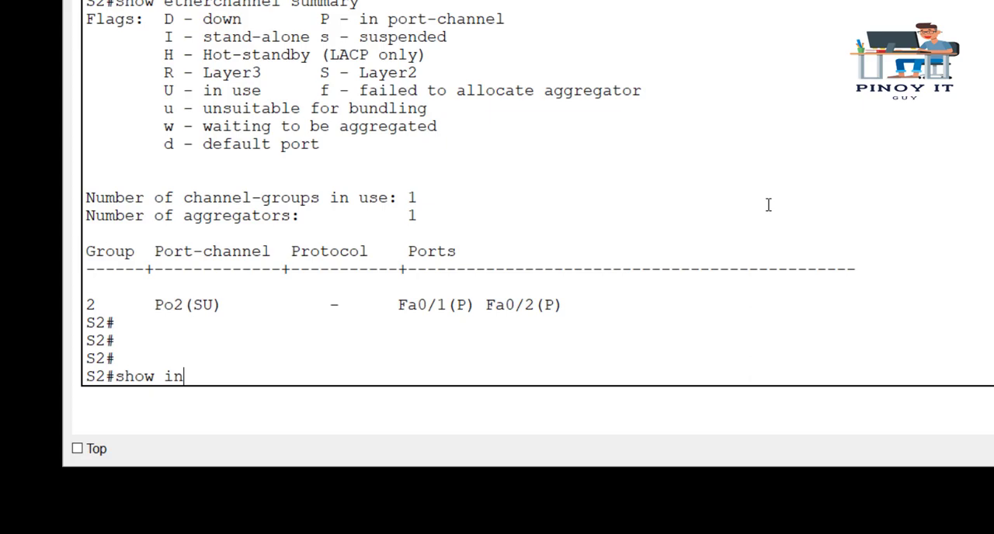
key(Tab)
text(trunk)
key(Return)
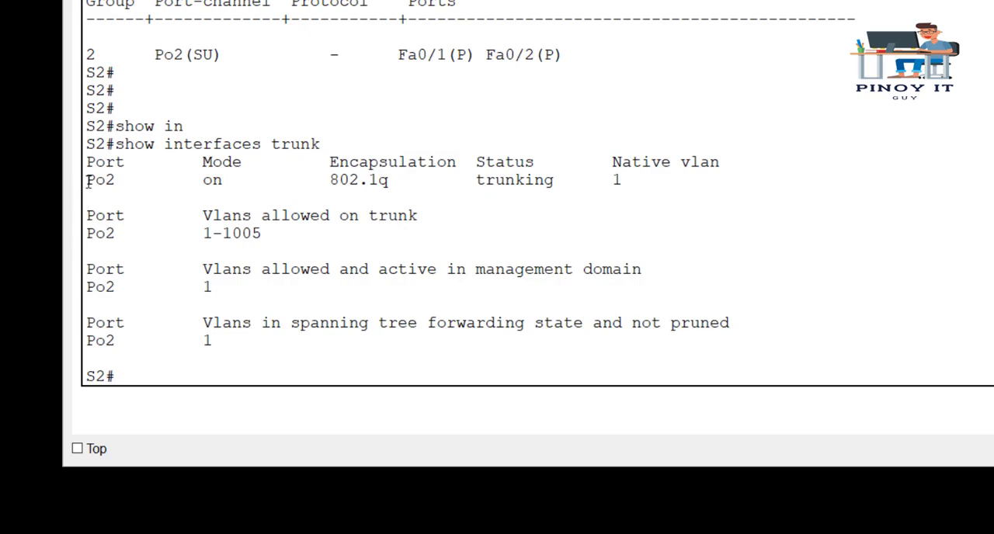
Examine Po2's port name, mode, encapsulation and status in S2's trunk output
drag(87, 180, 119, 181)
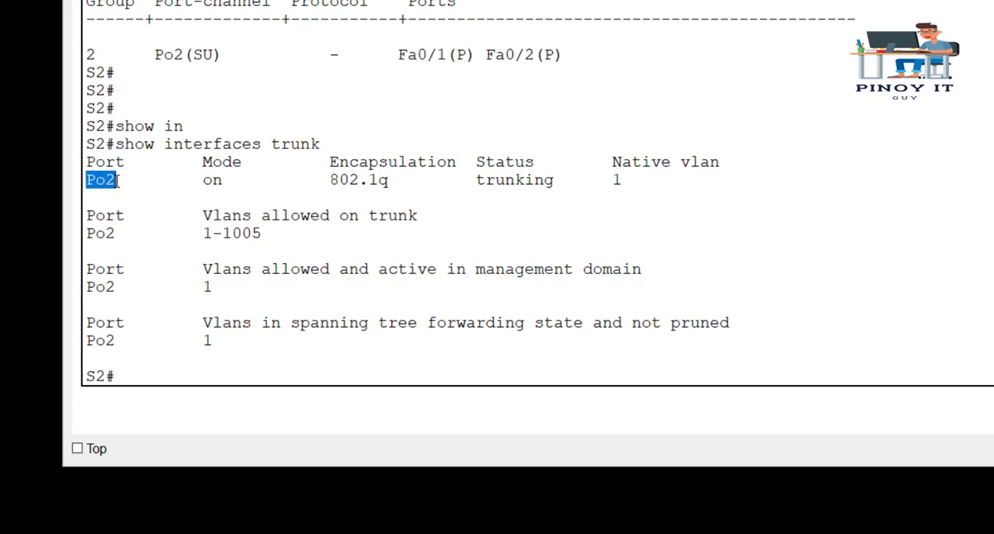
drag(204, 180, 231, 180)
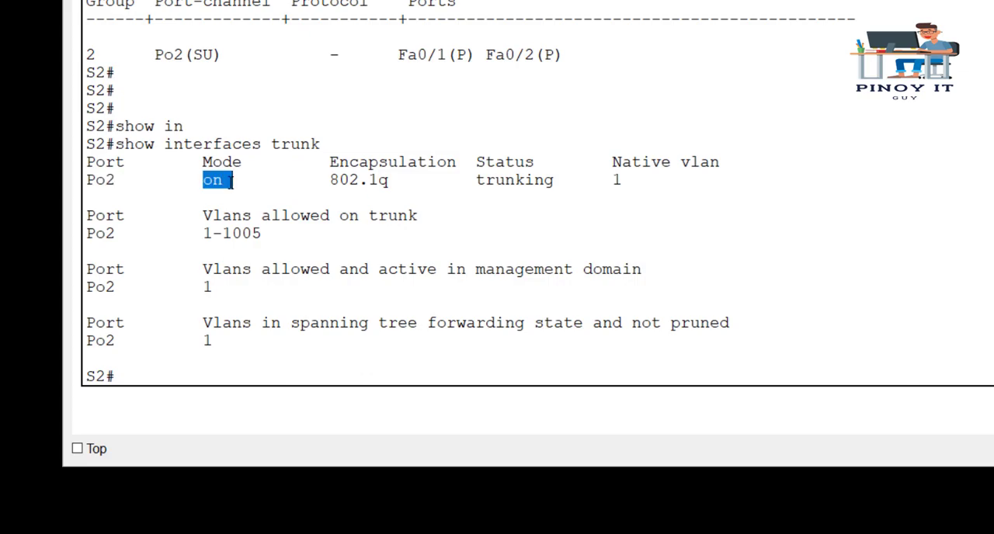
drag(324, 180, 404, 182)
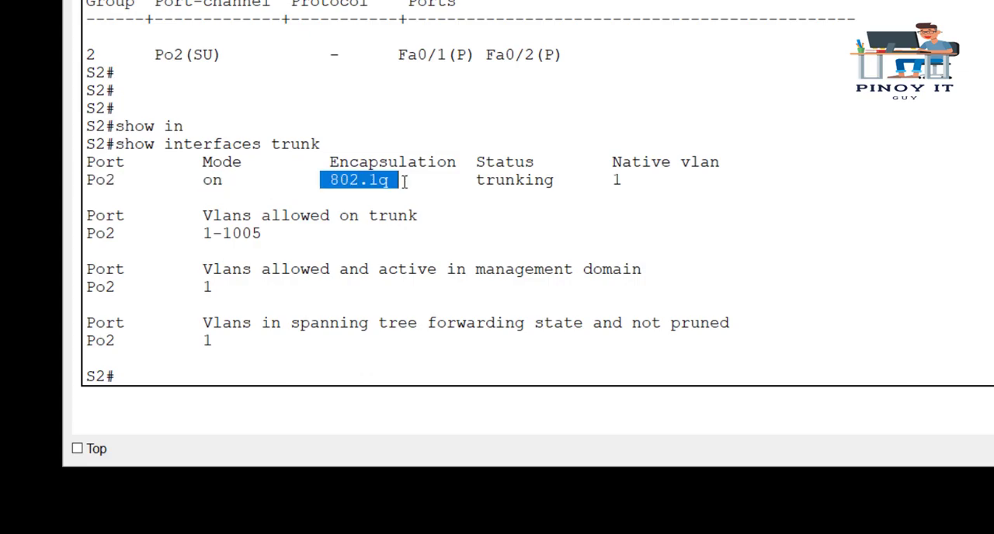
drag(467, 180, 566, 181)
Switch to S1's command line and display its trunk information with show interfaces trunk
click(689, 239)
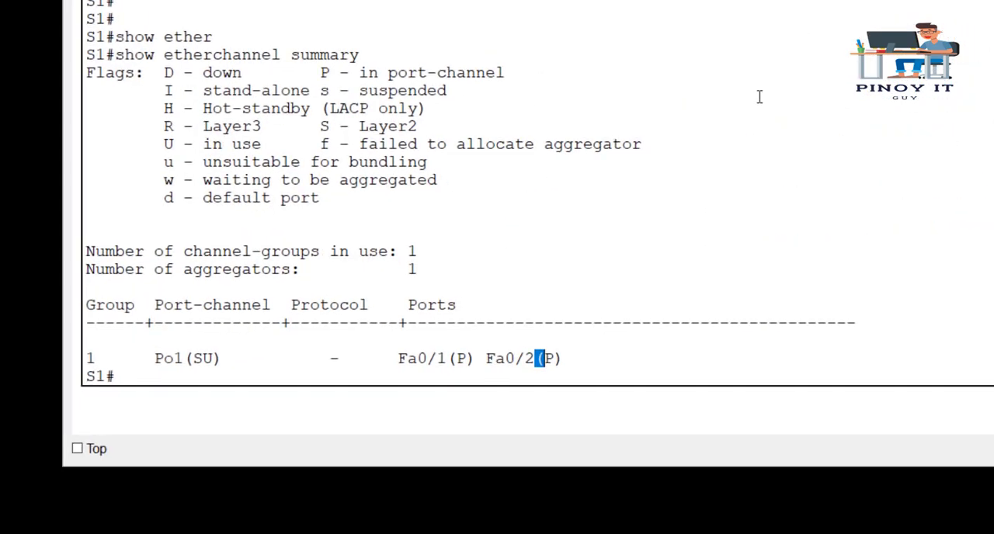
key(Return)
key(Return)
key(Return)
text(show in)
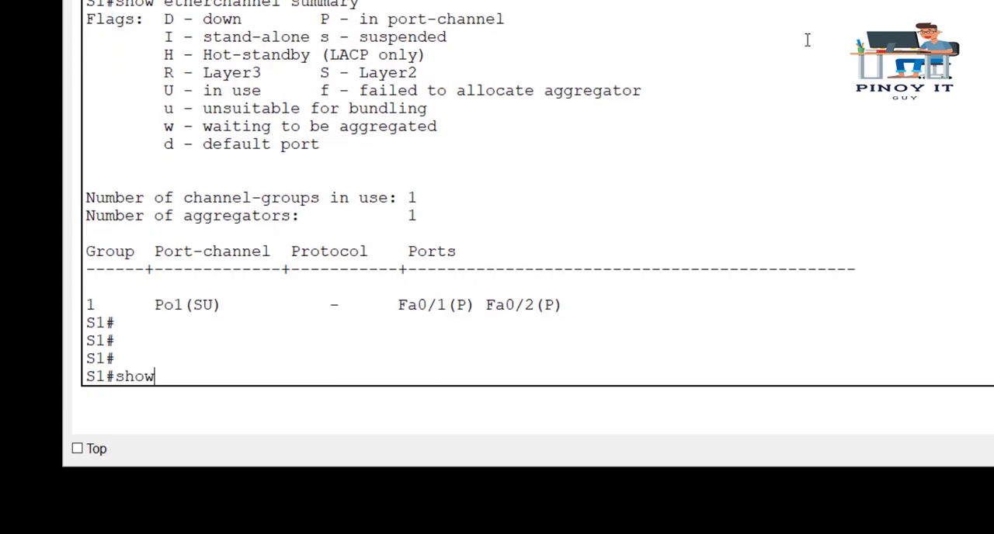
key(Tab)
text(trunk)
key(Return)
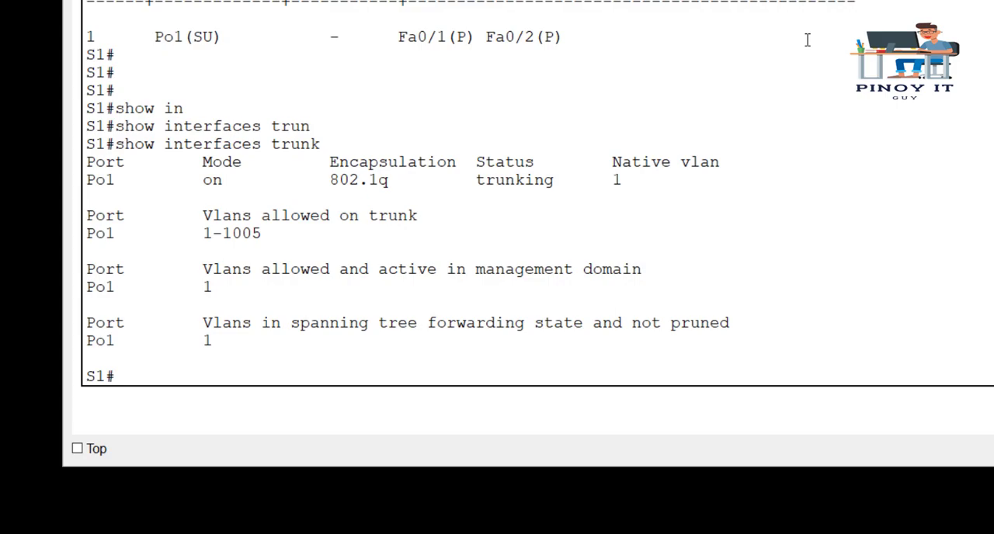
List S1's directly connected Cisco devices with show cdp neighbors
key(Return)
key(Return)
key(Return)
key(Return)
key(Return)
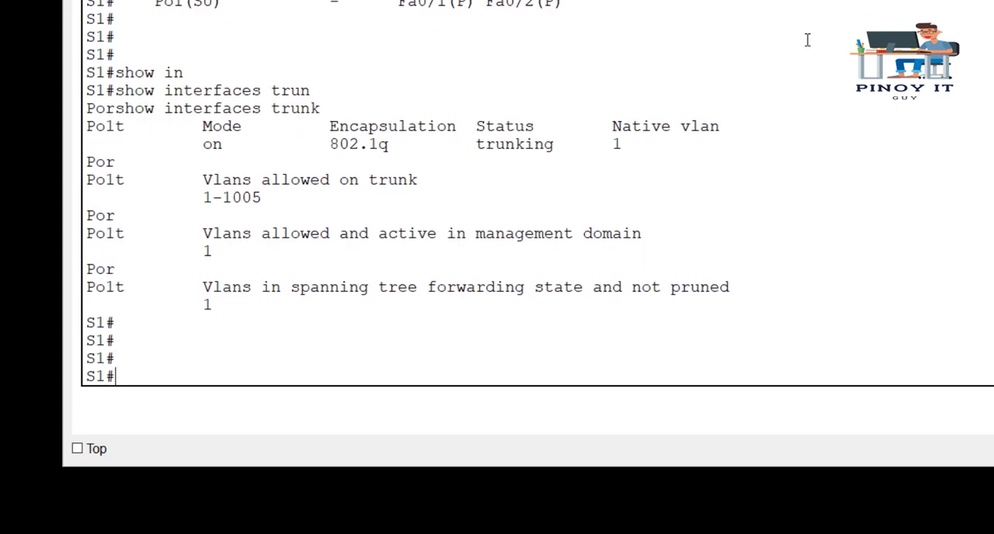
text(show cdp)
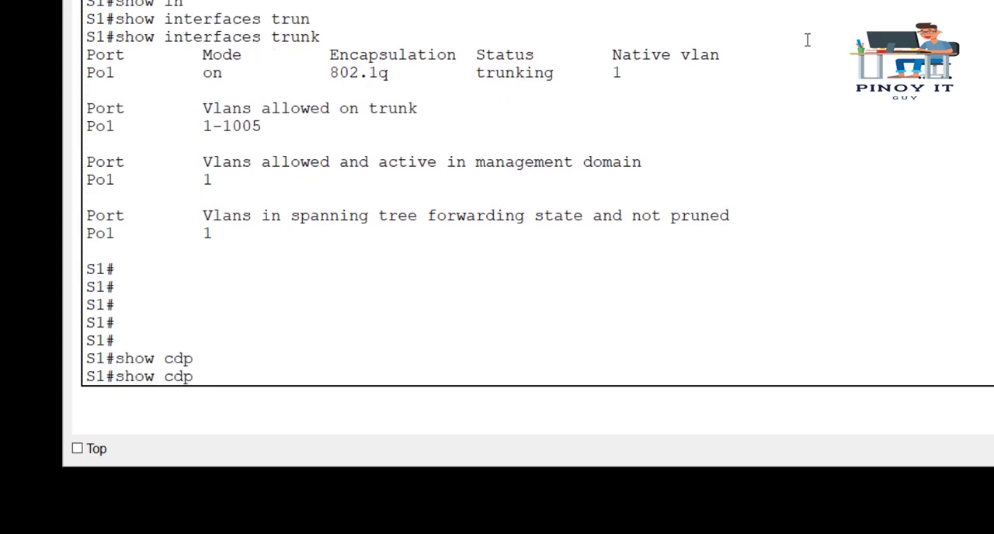
text( ne)
key(Tab)
key(Return)
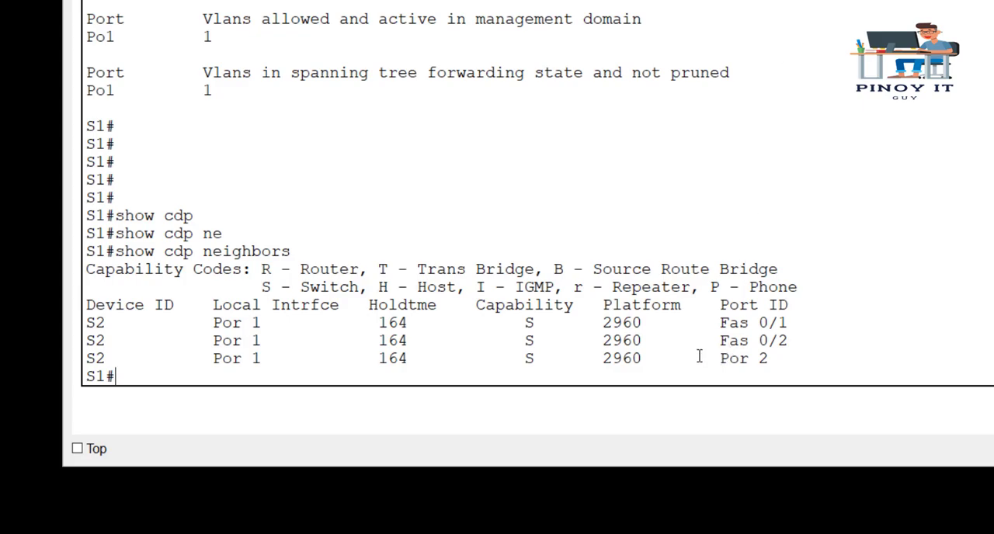
Examine the Port ID entries for S2 in S1's CDP neighbor table, covering the port channel and both member ports
drag(711, 357, 818, 357)
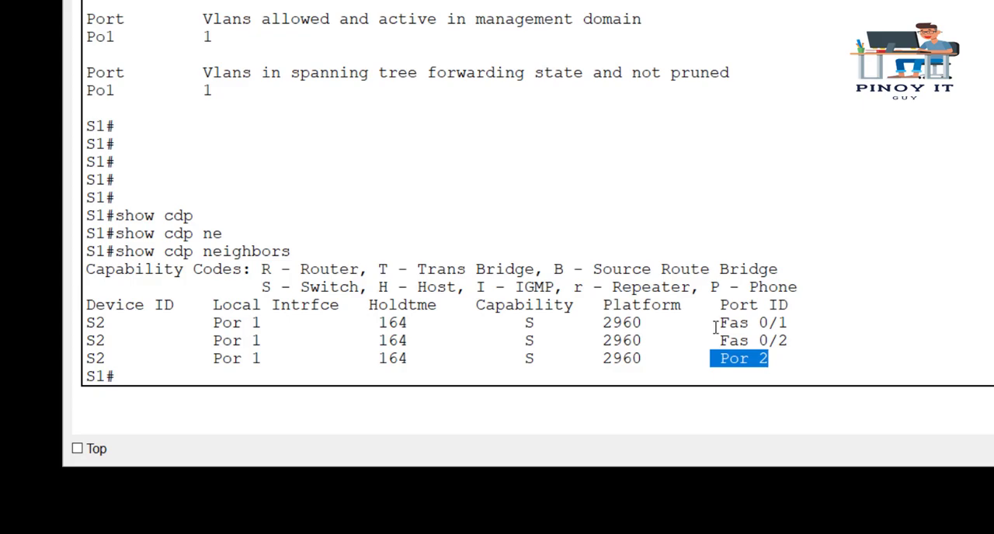
drag(712, 324, 803, 324)
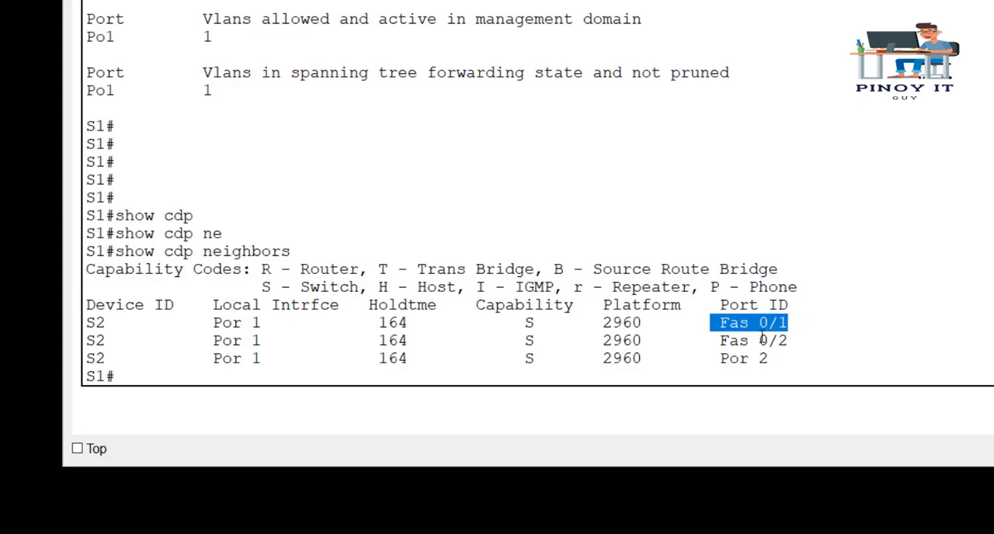
drag(721, 342, 803, 341)
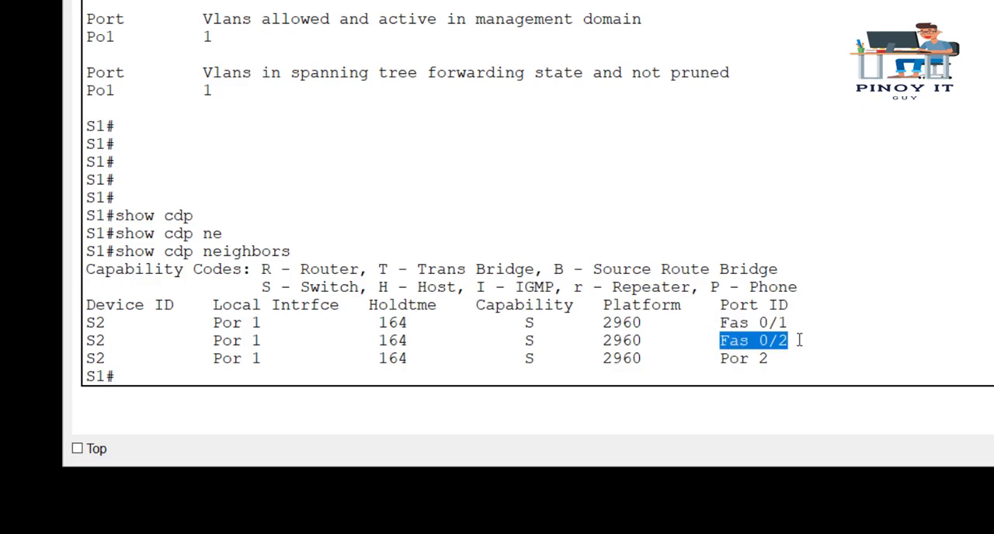
click(779, 164)
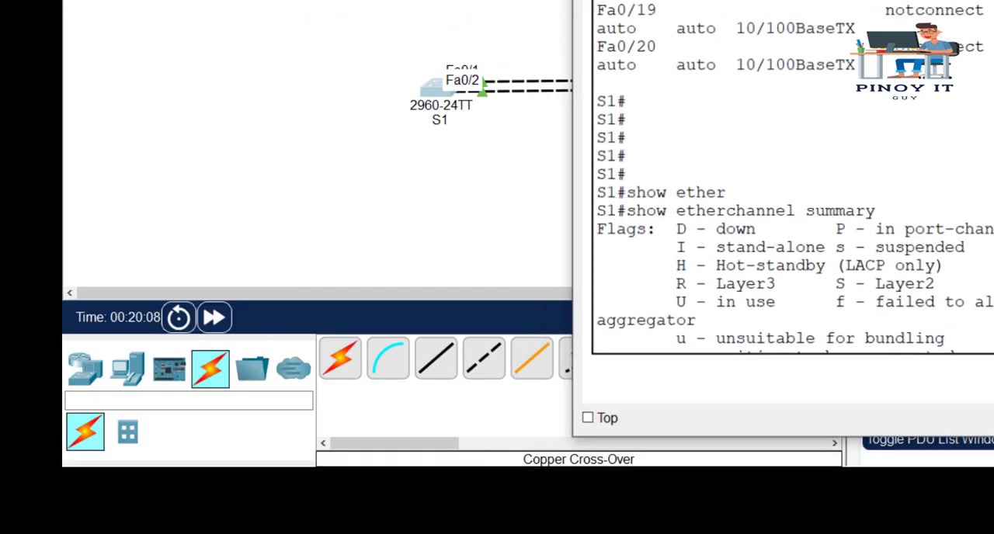